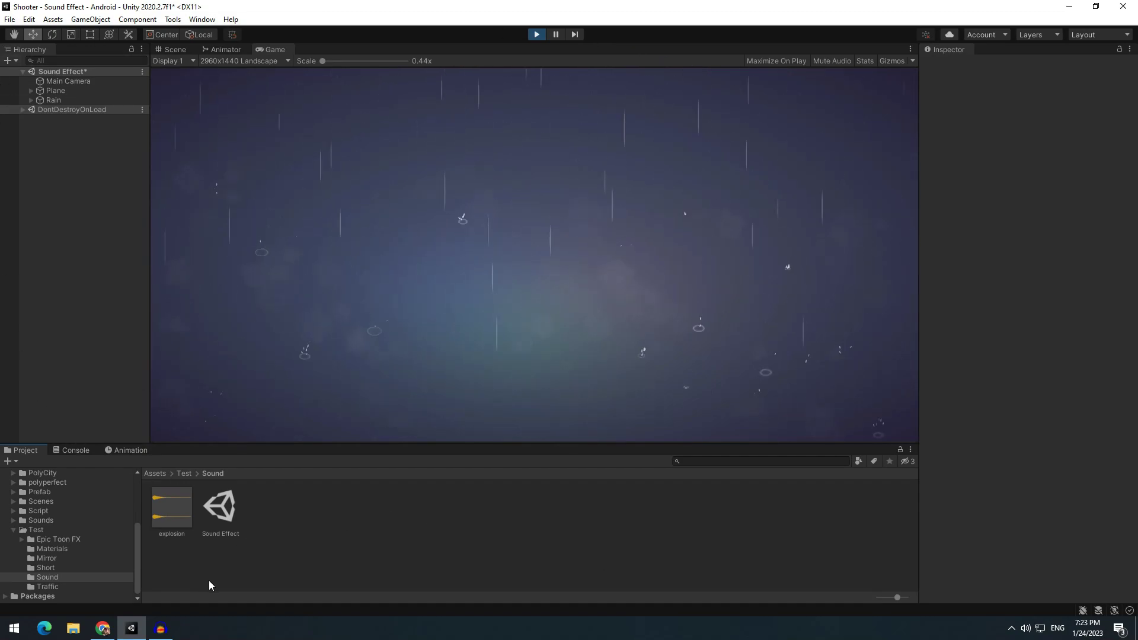
# - Bring the rain-06 recording in Audacity to the front from the taskbar
pyautogui.click(169, 628)
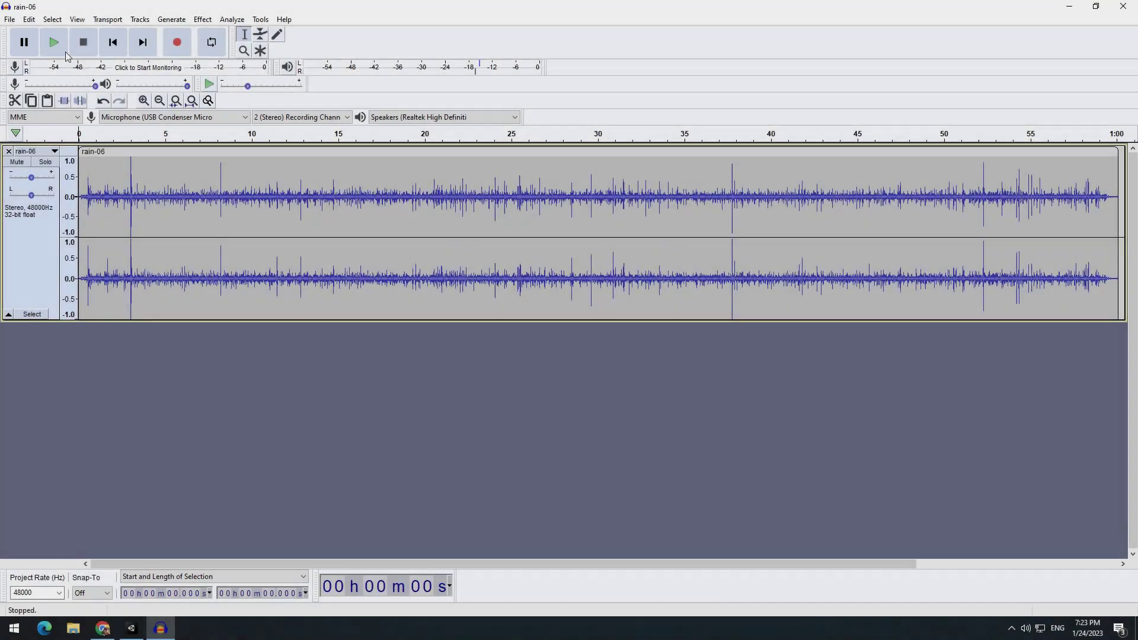
# - Insert a short silence at the start of the rain-06 recording and play it back
pyautogui.click(60, 51)
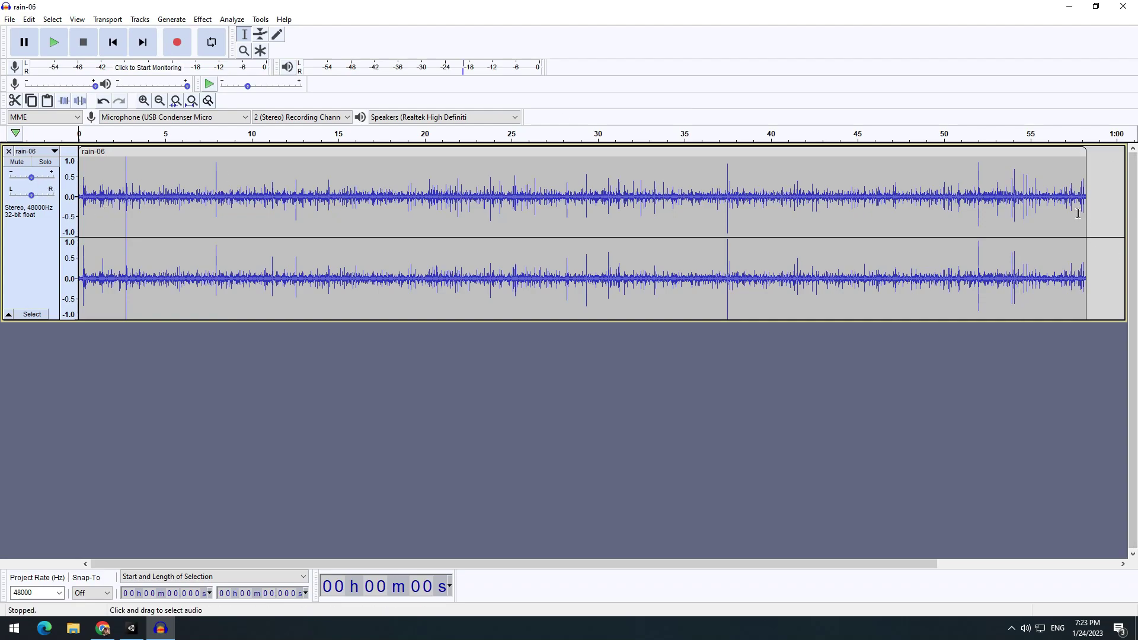
pyautogui.moveTo(1067, 219); pyautogui.dragTo(1088, 223)
pyautogui.press('Home')
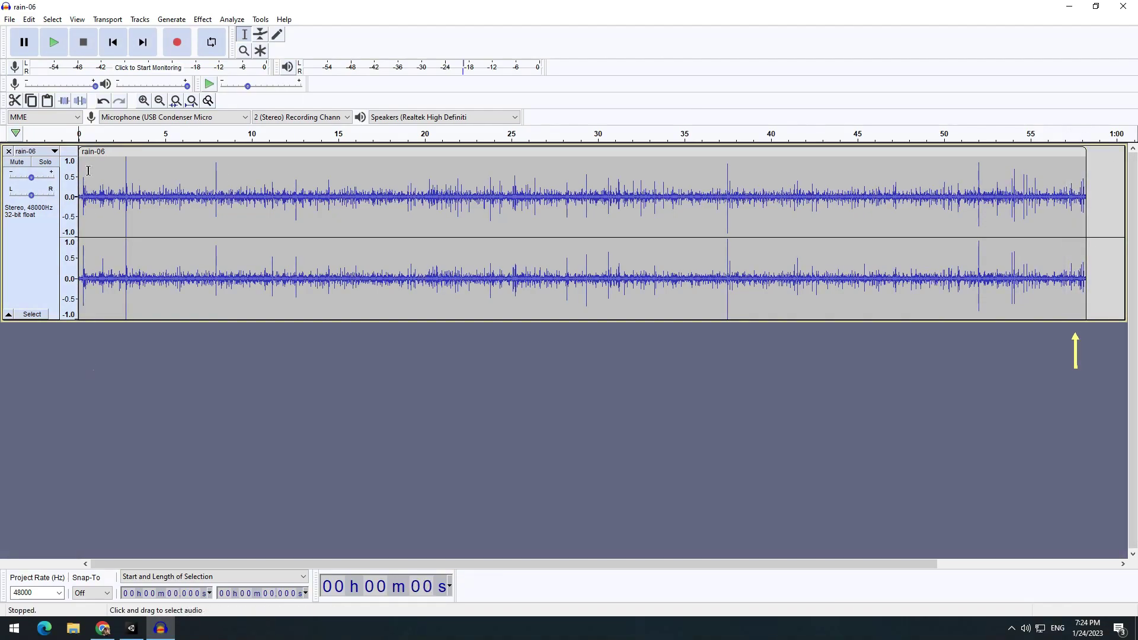
pyautogui.hotkey('ctrl', 'v')
pyautogui.press('space')
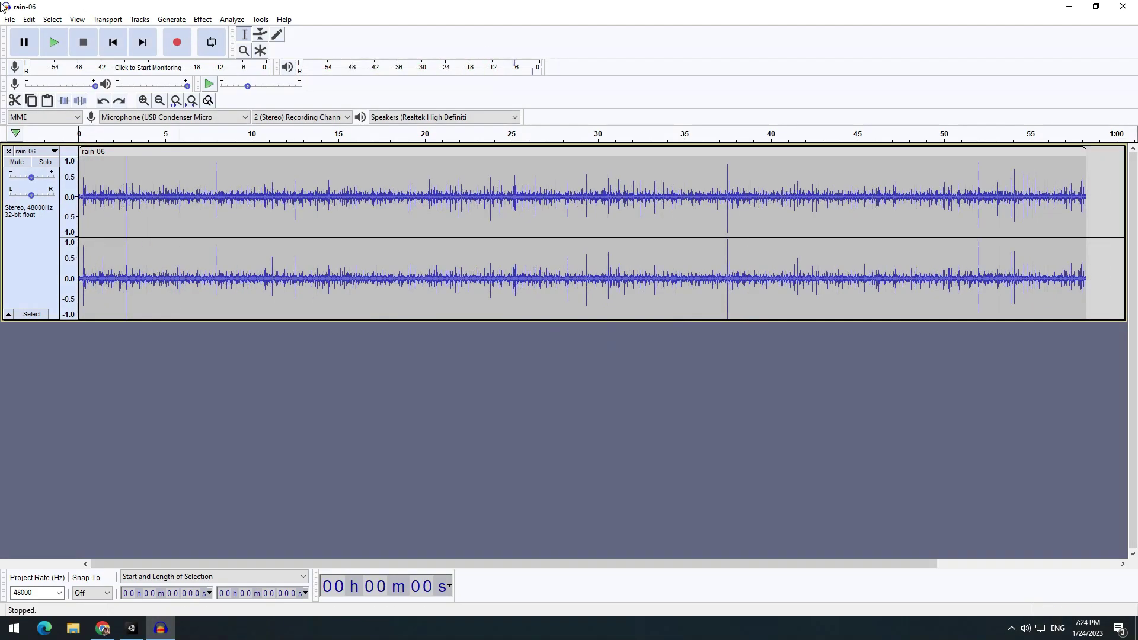
# - Export the recording to the Desktop as a WAV file named Rain
pyautogui.click(8, 20)
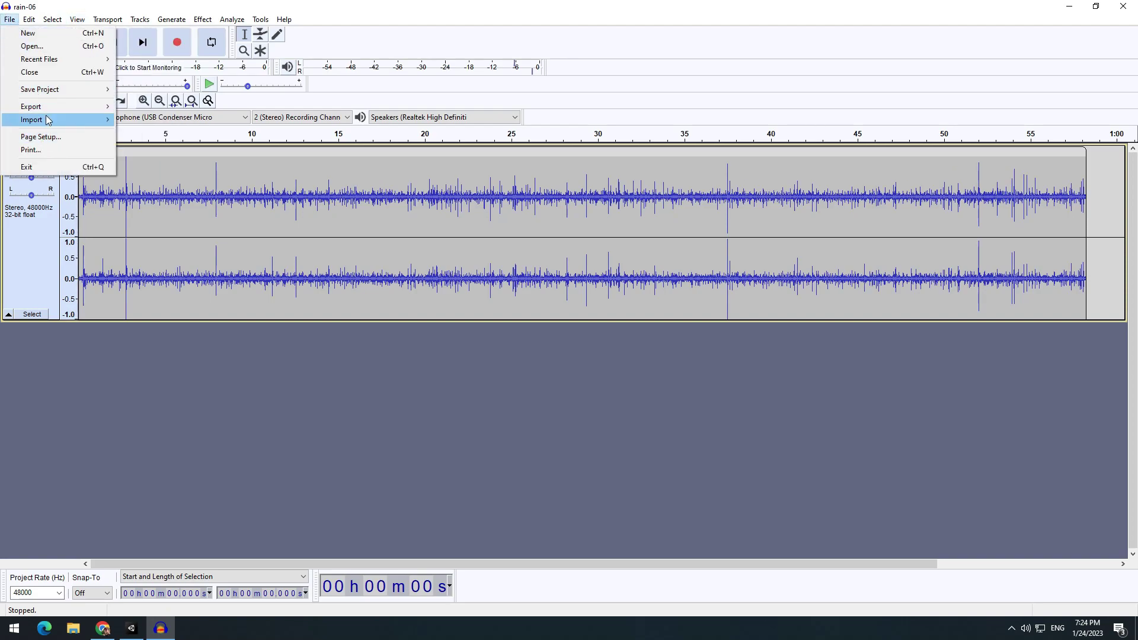
pyautogui.moveTo(31, 107)
pyautogui.click(178, 116)
pyautogui.write('Rain')
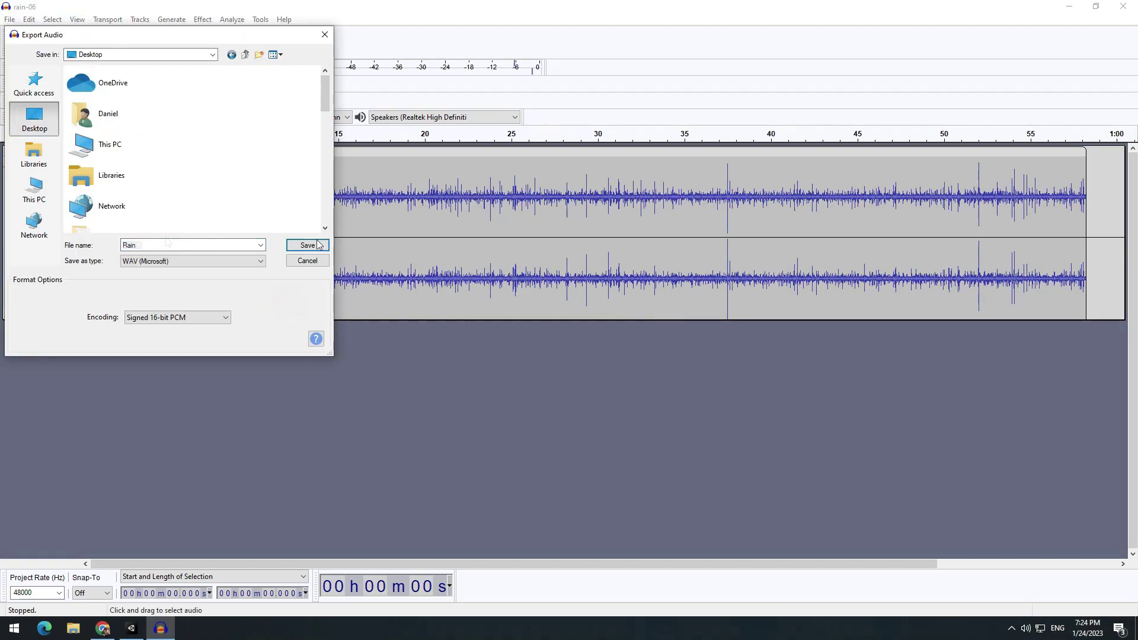
pyautogui.click(307, 245)
# - Add the Rain clip as a looping RainEffect object, then playtest and lower its volume to about 0.37
pyautogui.hotkey('alt', 'Tab')
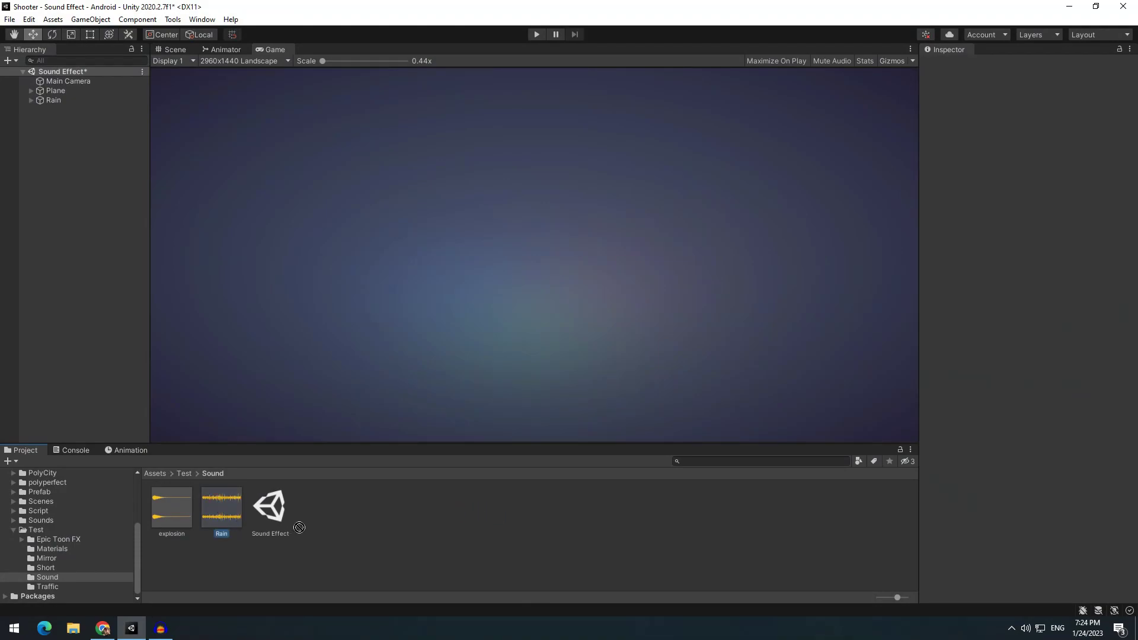
pyautogui.moveTo(90, 287); pyautogui.dragTo(137, 323)
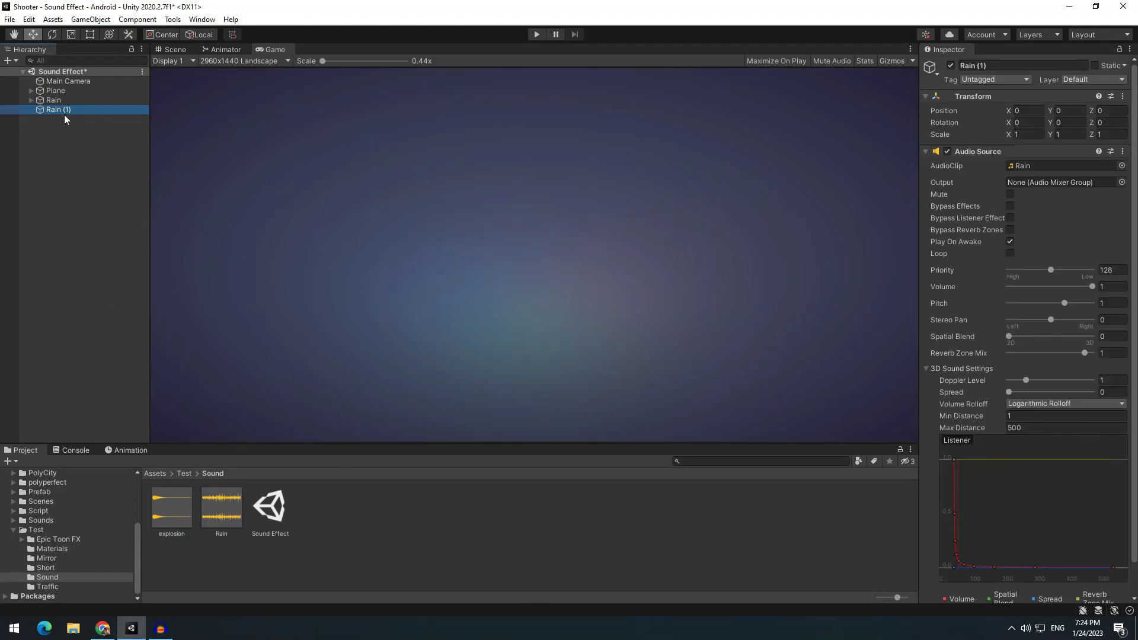
pyautogui.press('F2')
pyautogui.write('RainEffect')
pyautogui.moveTo(917, 167); pyautogui.dragTo(860, 189)
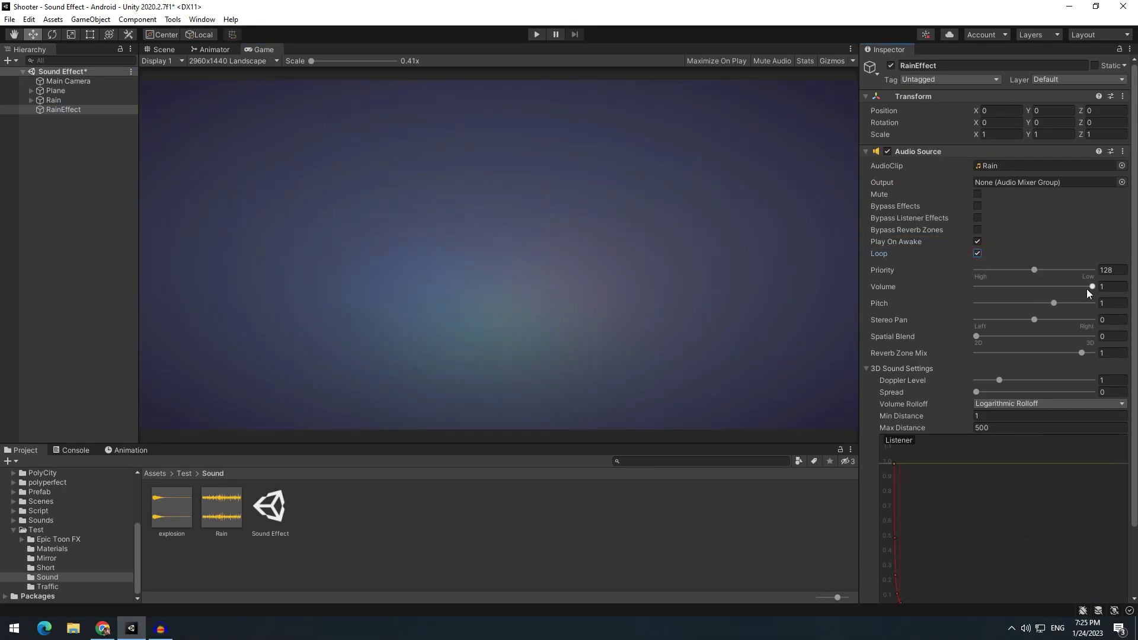
pyautogui.hotkey('ctrl', 'p')
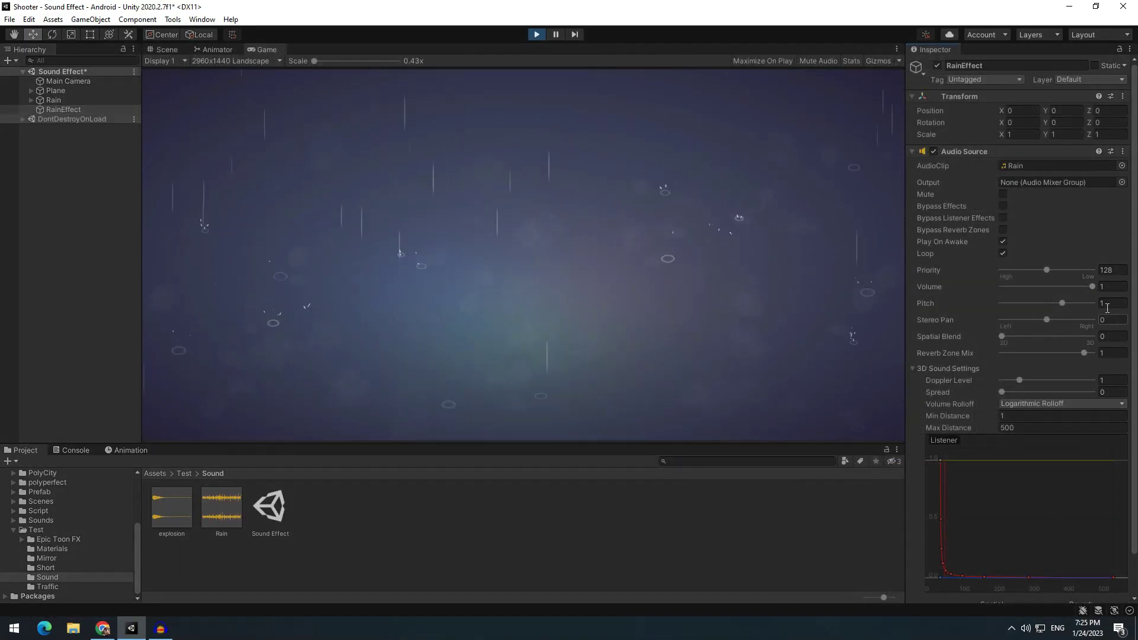
pyautogui.moveTo(1084, 287); pyautogui.dragTo(1036, 292)
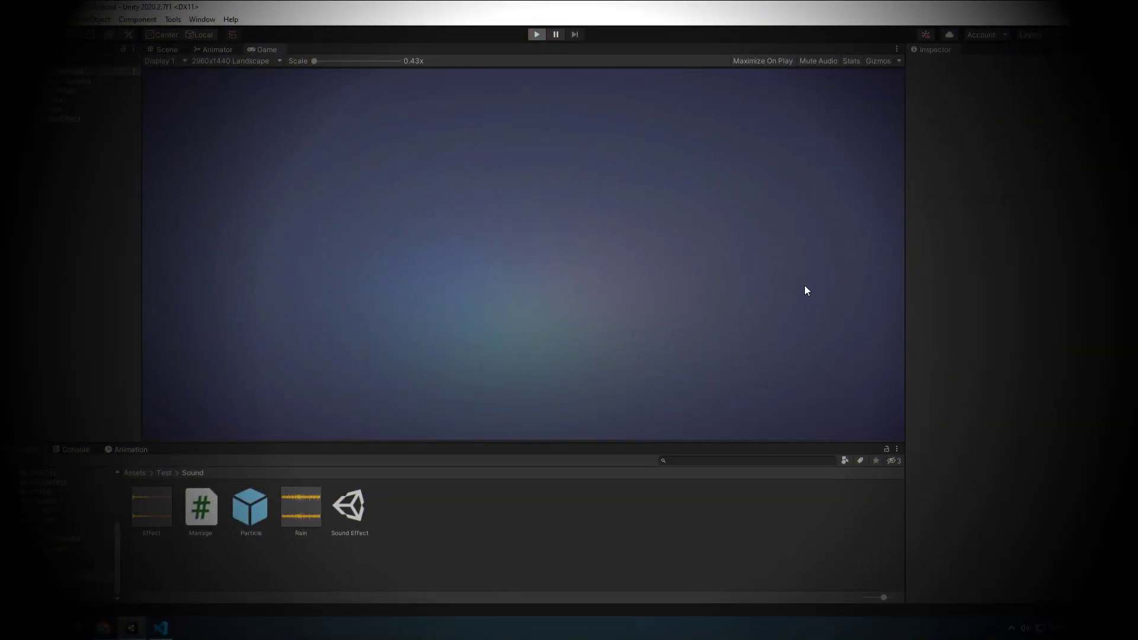
# - Spawn seven splashes across the running Game view to test them
pyautogui.click(440, 209)
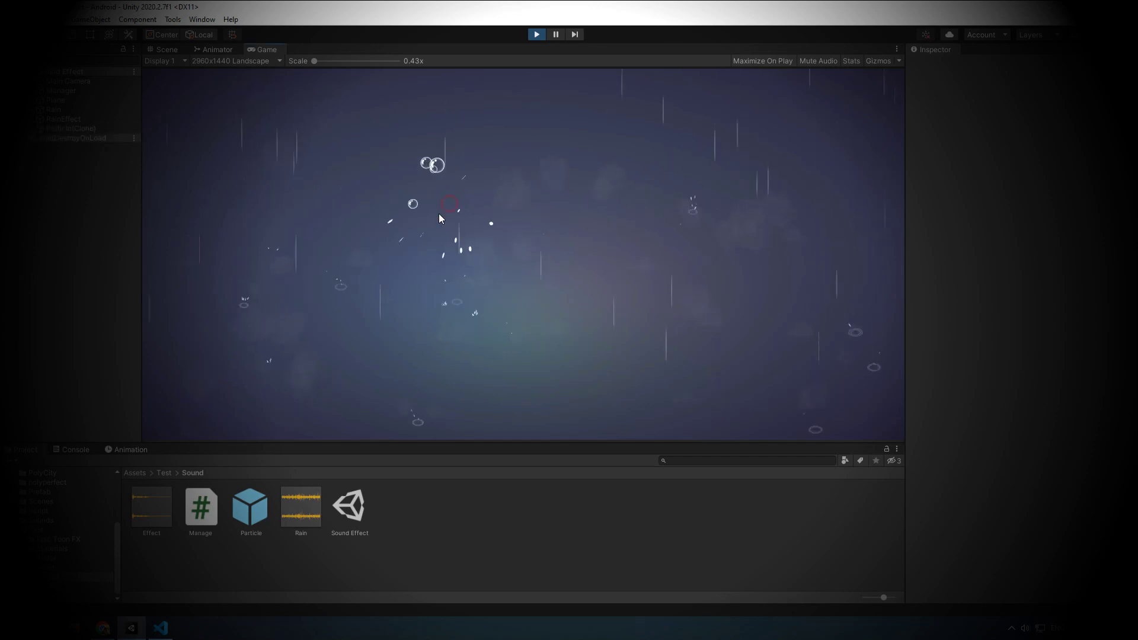
pyautogui.click(271, 316)
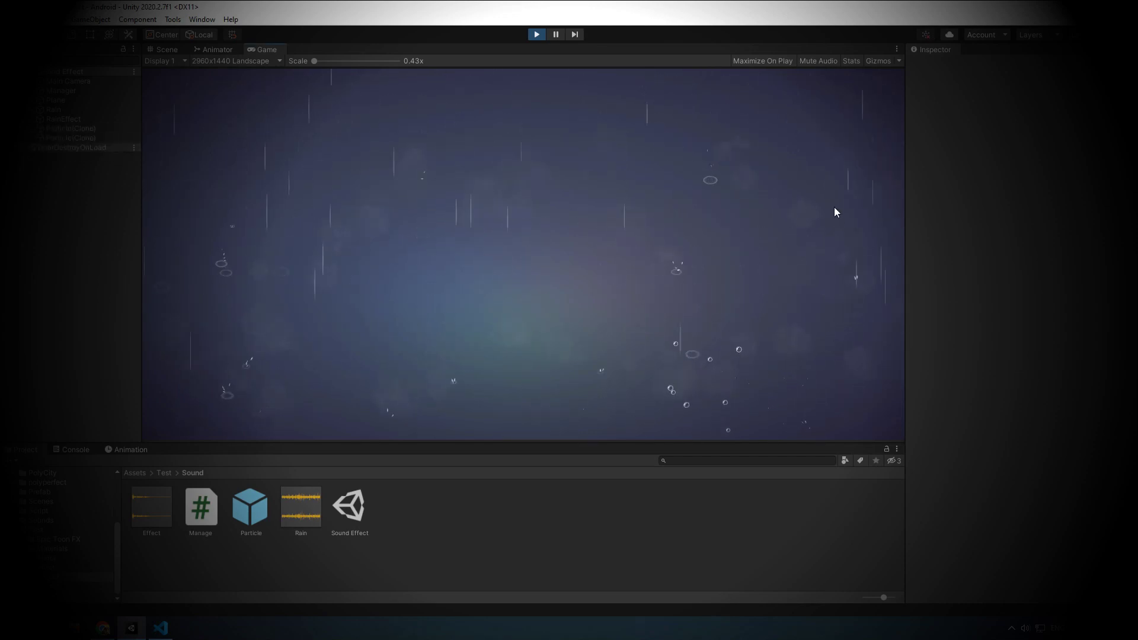
pyautogui.click(827, 173)
pyautogui.click(383, 166)
pyautogui.click(265, 184)
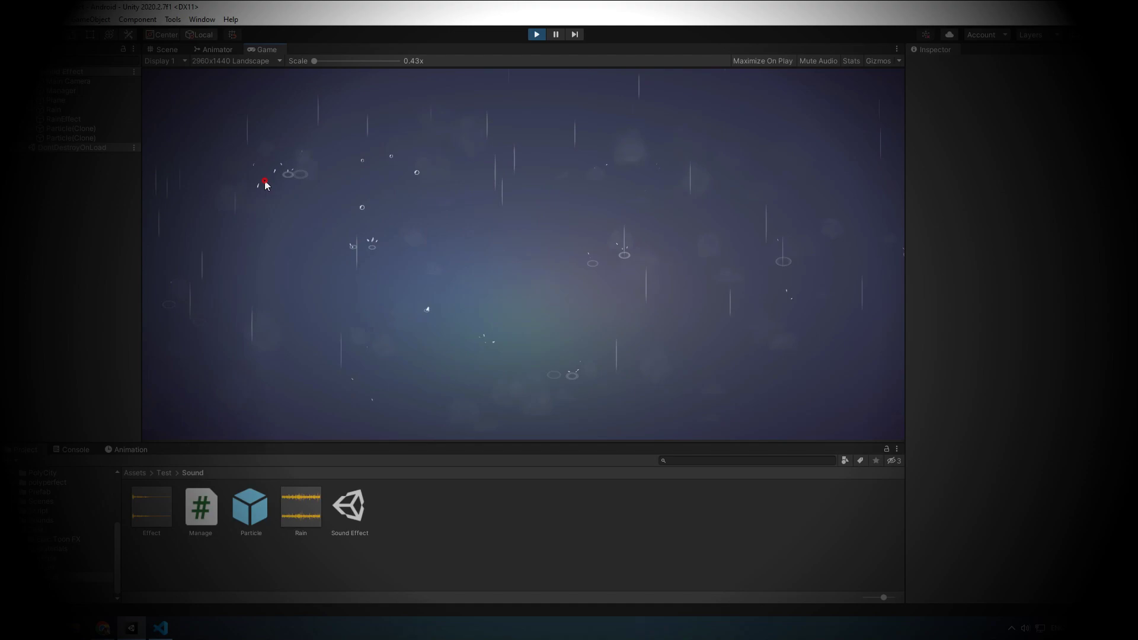
pyautogui.click(345, 320)
pyautogui.click(294, 350)
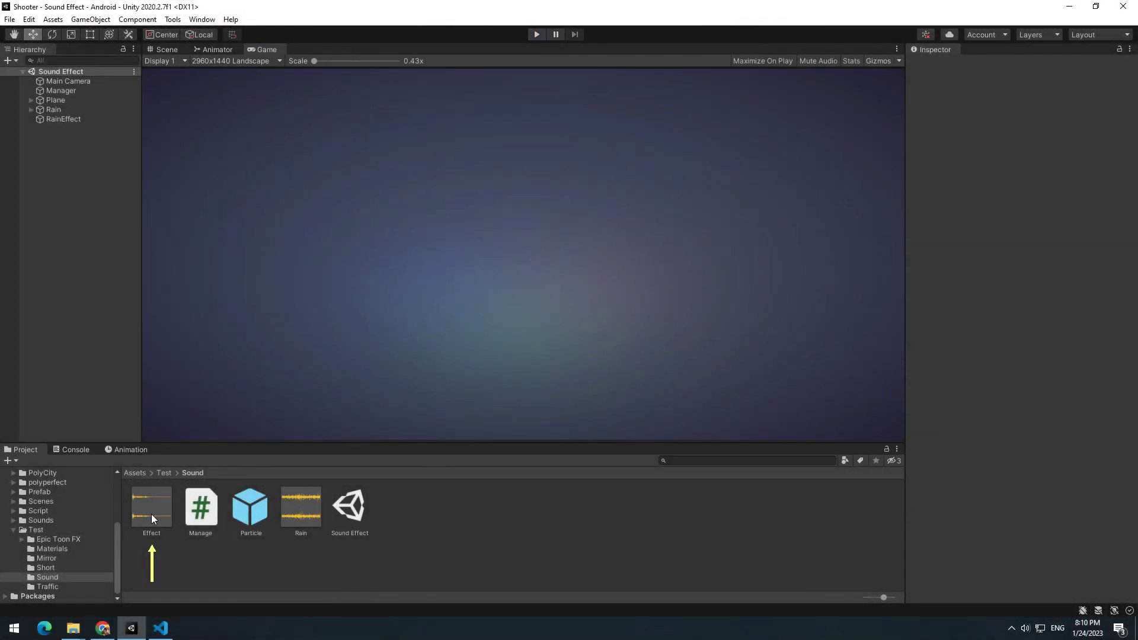
# - Select the Effect audio clip and play its waveform preview twice
pyautogui.click(152, 510)
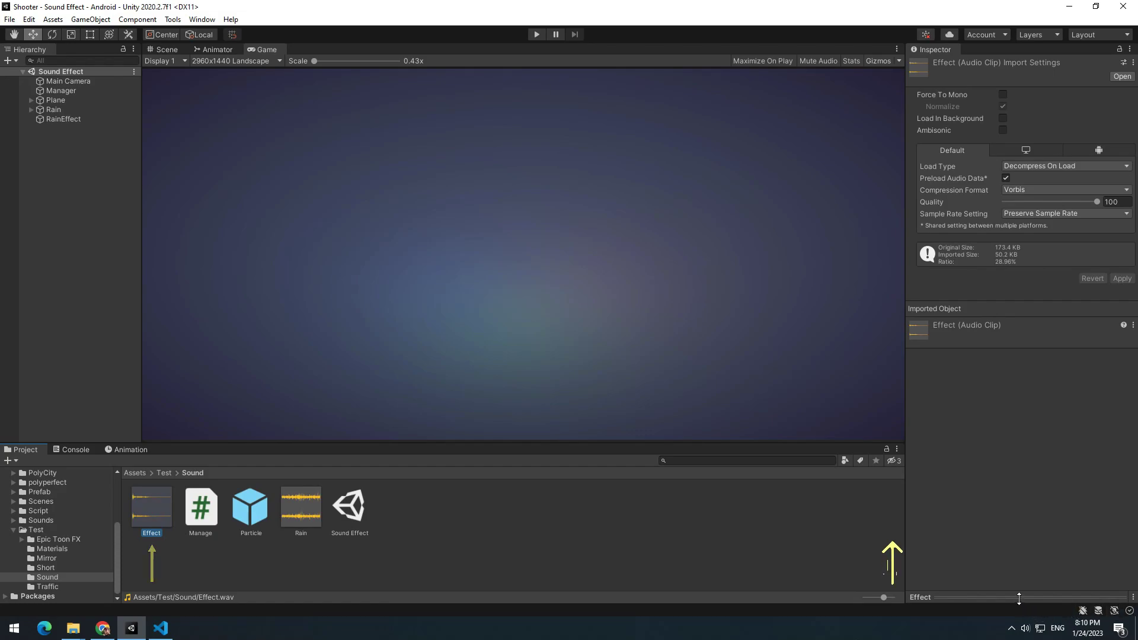
pyautogui.moveTo(1019, 540); pyautogui.dragTo(1022, 419)
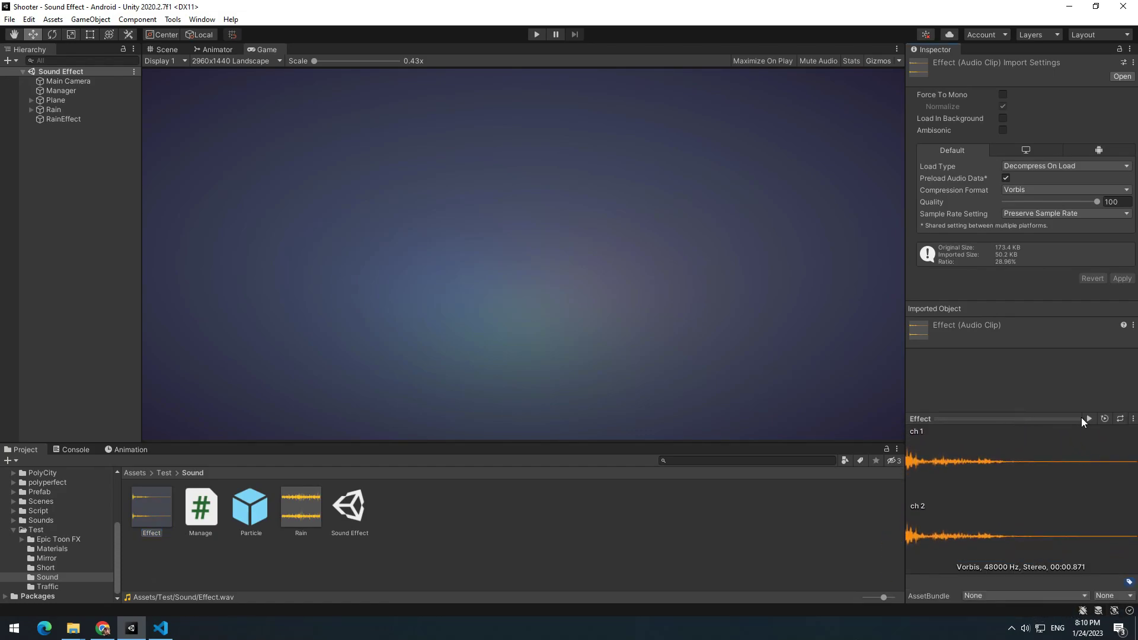
pyautogui.click(1091, 419)
pyautogui.click(1090, 418)
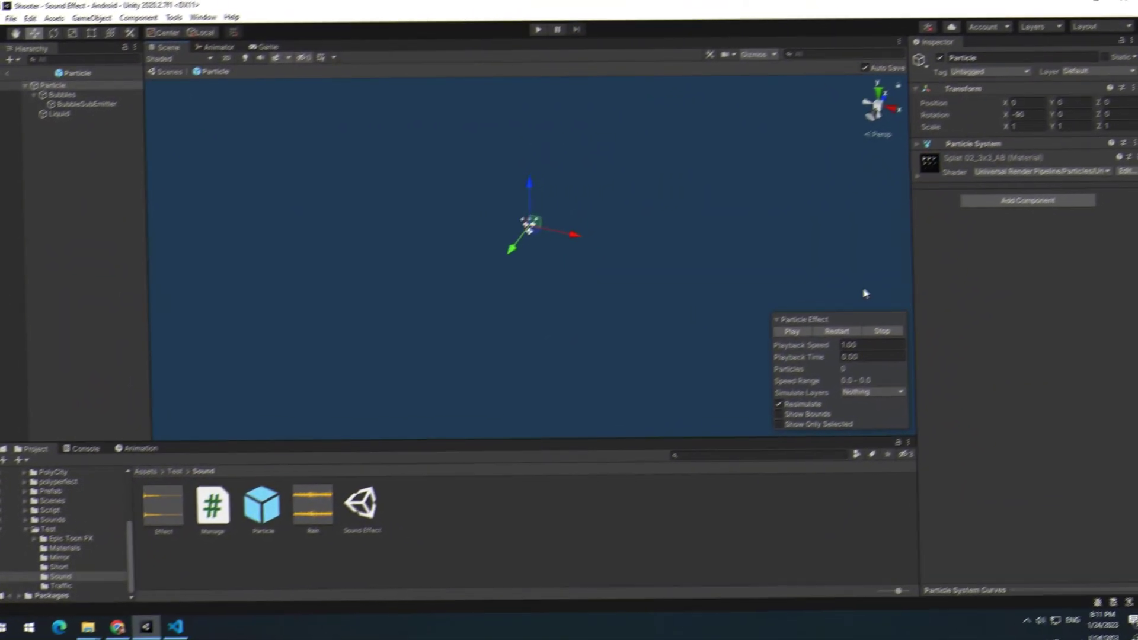
# - Preview the splash particle effect and attach the Effect clip as Particle's sound
pyautogui.click(817, 339)
pyautogui.click(831, 340)
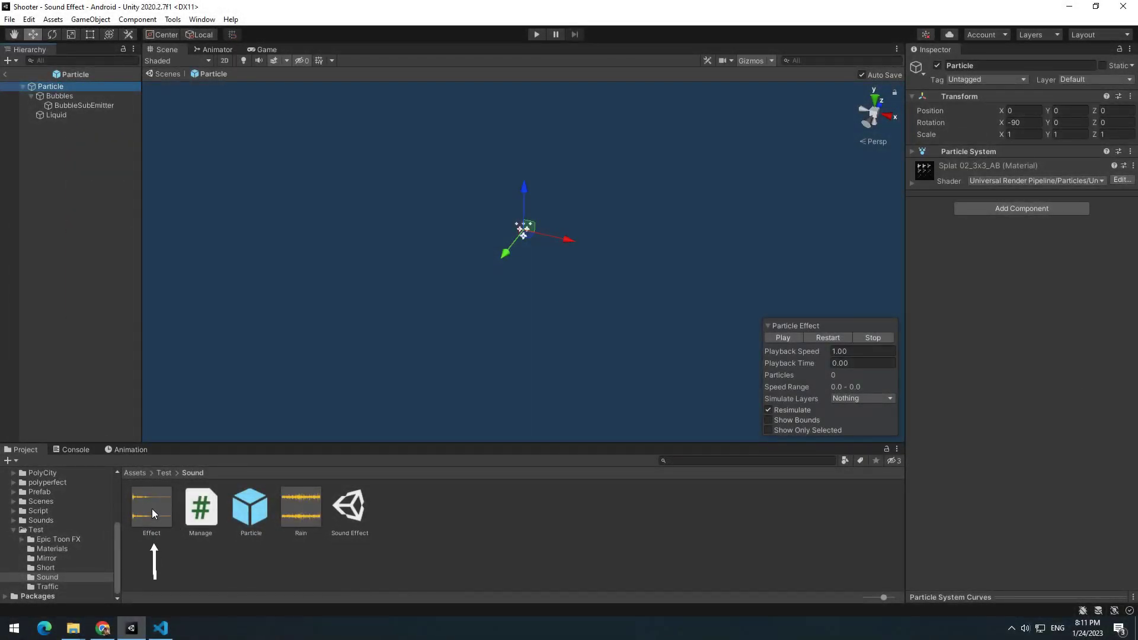
pyautogui.moveTo(152, 509); pyautogui.dragTo(1045, 393)
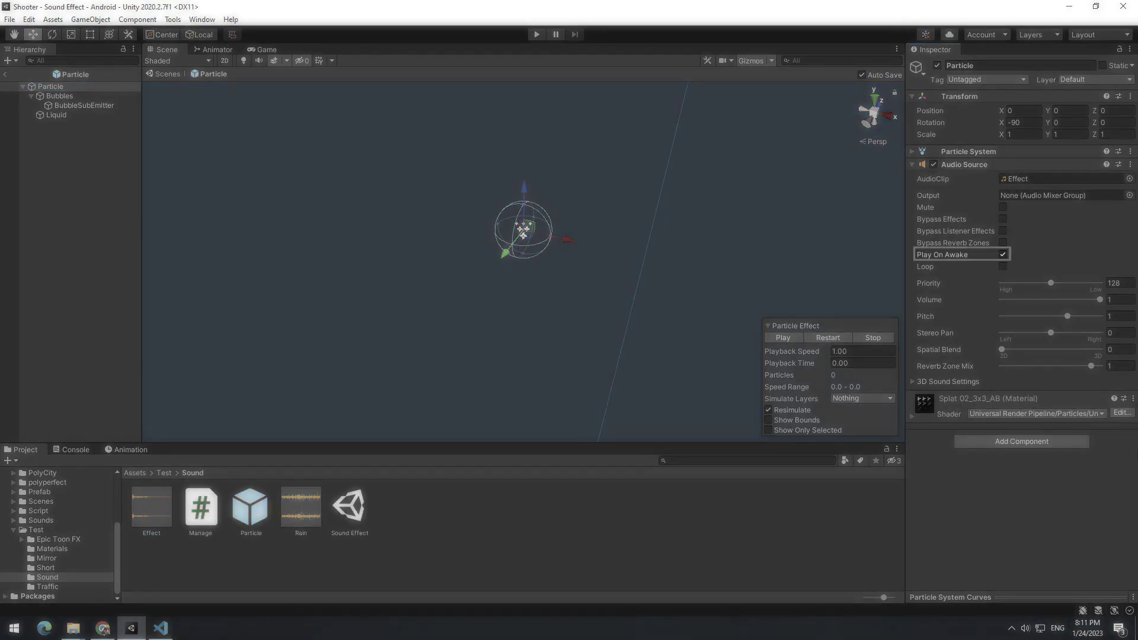
# - Playtest the rain scene, spawning five splashes to hear the splash sound
pyautogui.hotkey('ctrl', 'p')
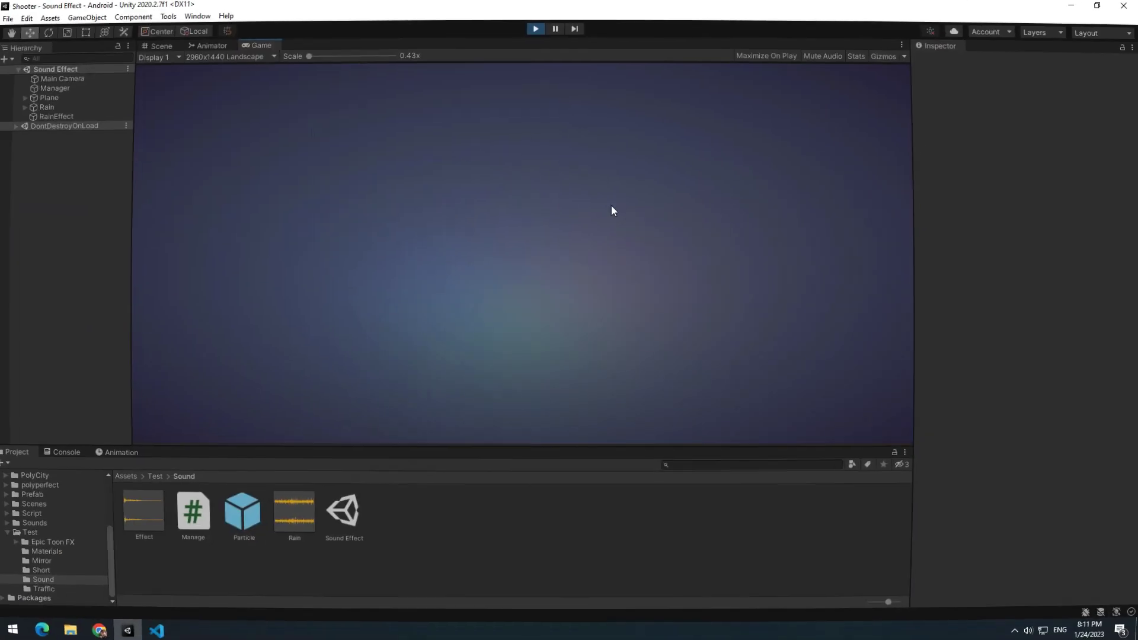
pyautogui.click(449, 208)
pyautogui.click(275, 316)
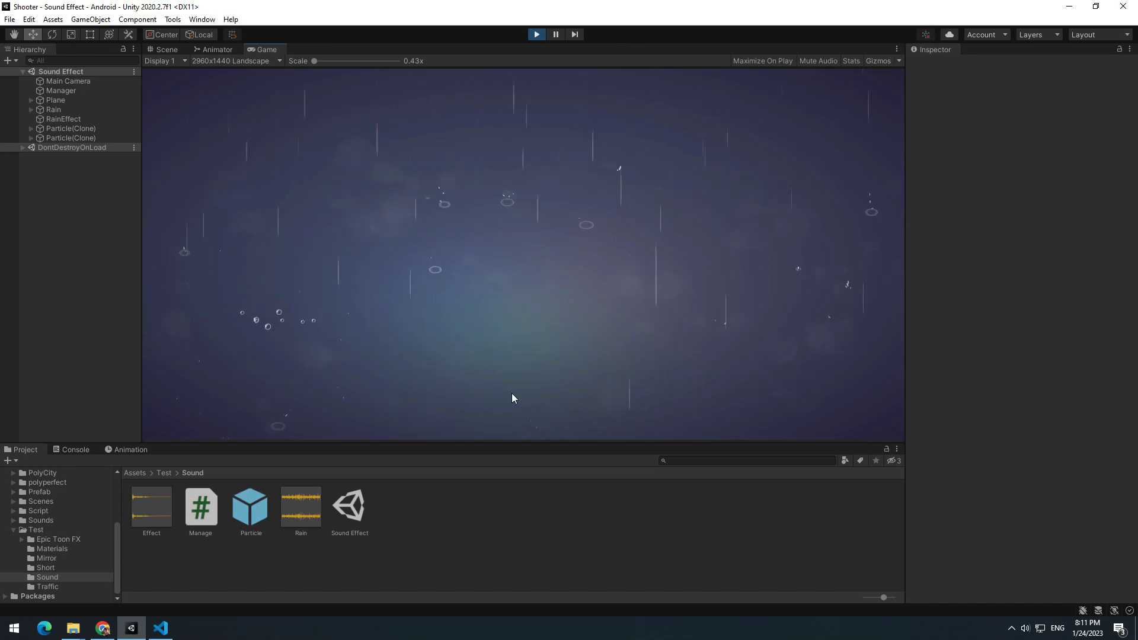
pyautogui.click(704, 388)
pyautogui.click(825, 157)
pyautogui.click(382, 166)
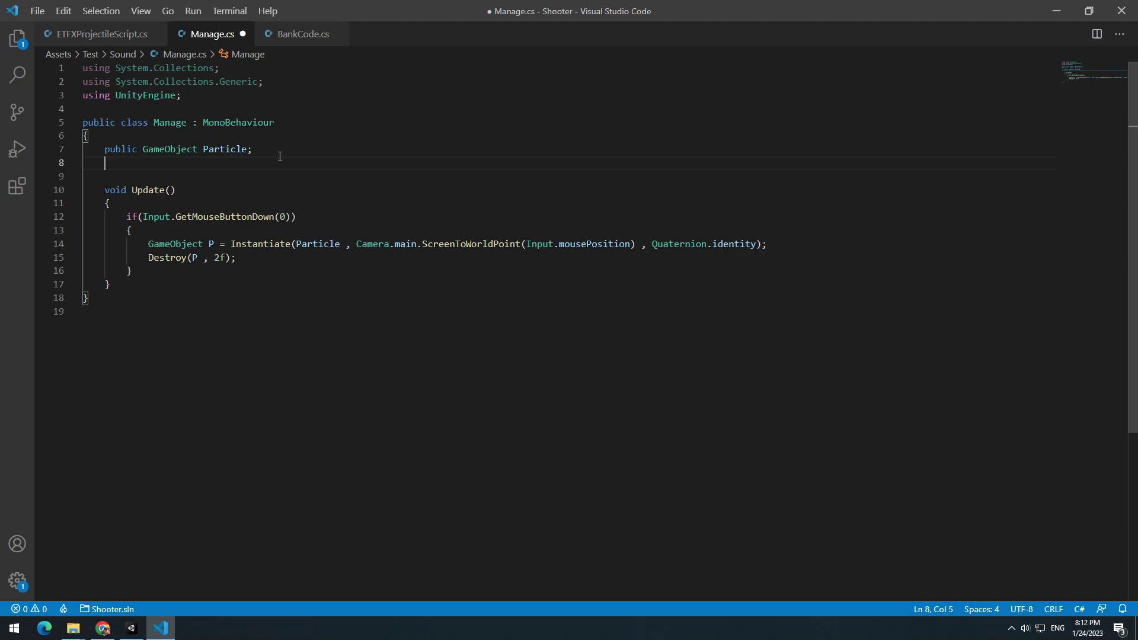
pyautogui.write('public AudioSource WatterEffect;')
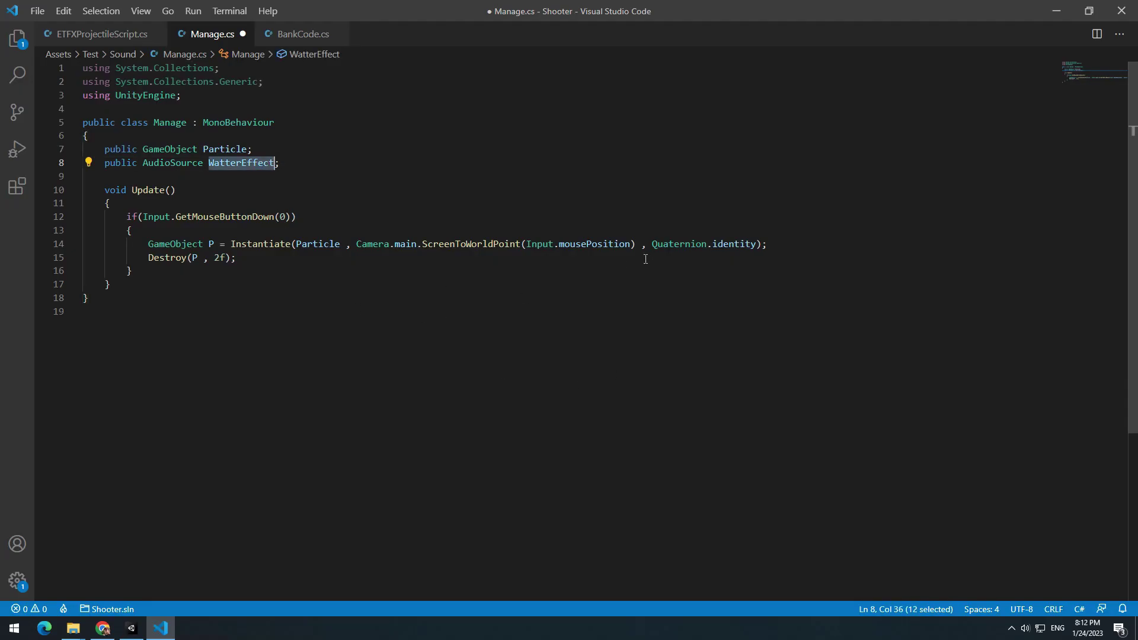
# - Add 'WatterEffect.Play();' on a new line after the Destroy call in the click block
pyautogui.click(645, 259)
pyautogui.press('Return')
pyautogui.press('Return')
pyautogui.write('WatterEffect')
pyautogui.write('.Play();')
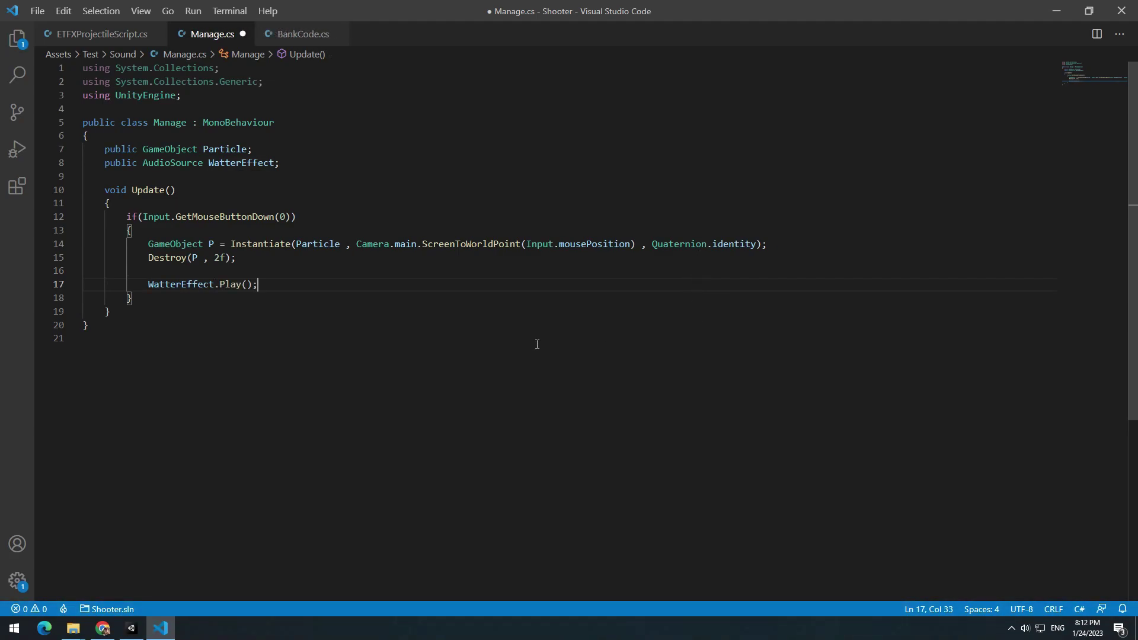
# - Assign the Effect object to the Manage component's Watter Effect slot
pyautogui.click(1121, 7)
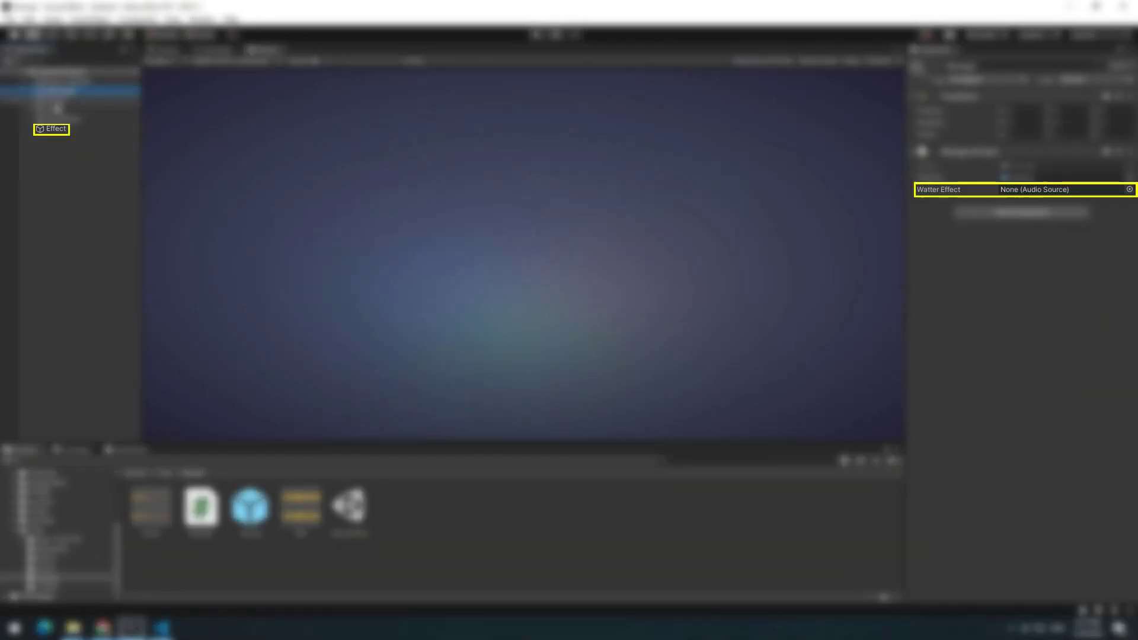
pyautogui.moveTo(57, 124); pyautogui.dragTo(656, 160)
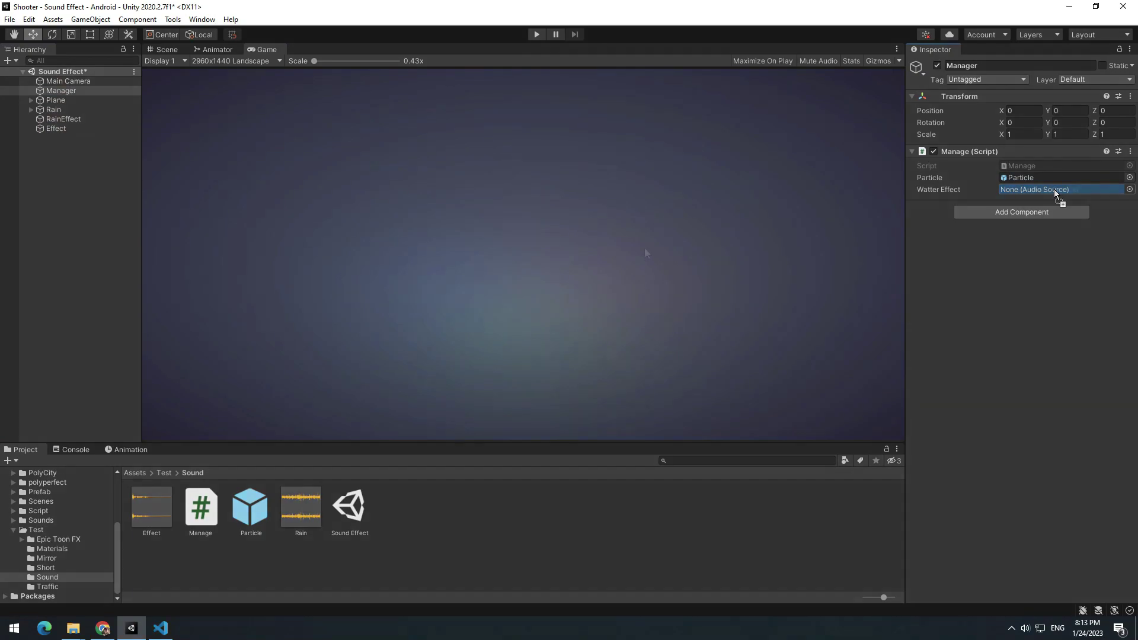
pyautogui.moveTo(1056, 194); pyautogui.dragTo(1056, 194)
# - Run the scene and trigger three splashes with their sound
pyautogui.hotkey('ctrl', 'p')
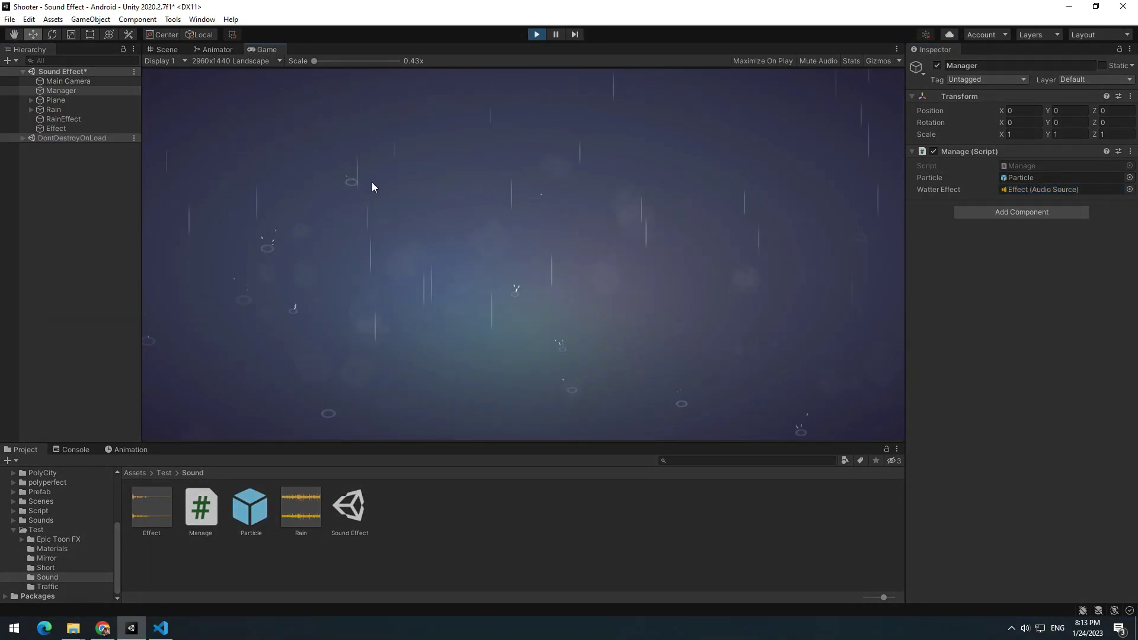
pyautogui.click(365, 188)
pyautogui.click(254, 277)
pyautogui.click(784, 359)
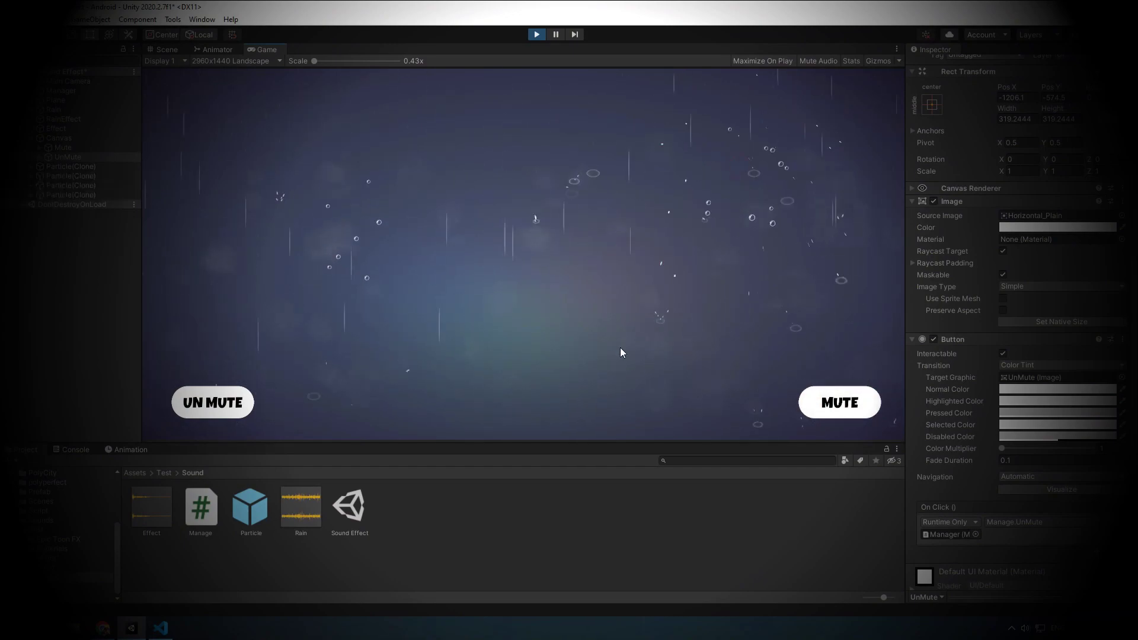
# - Trigger three more splashes in the running rain scene
pyautogui.click(593, 273)
pyautogui.click(333, 351)
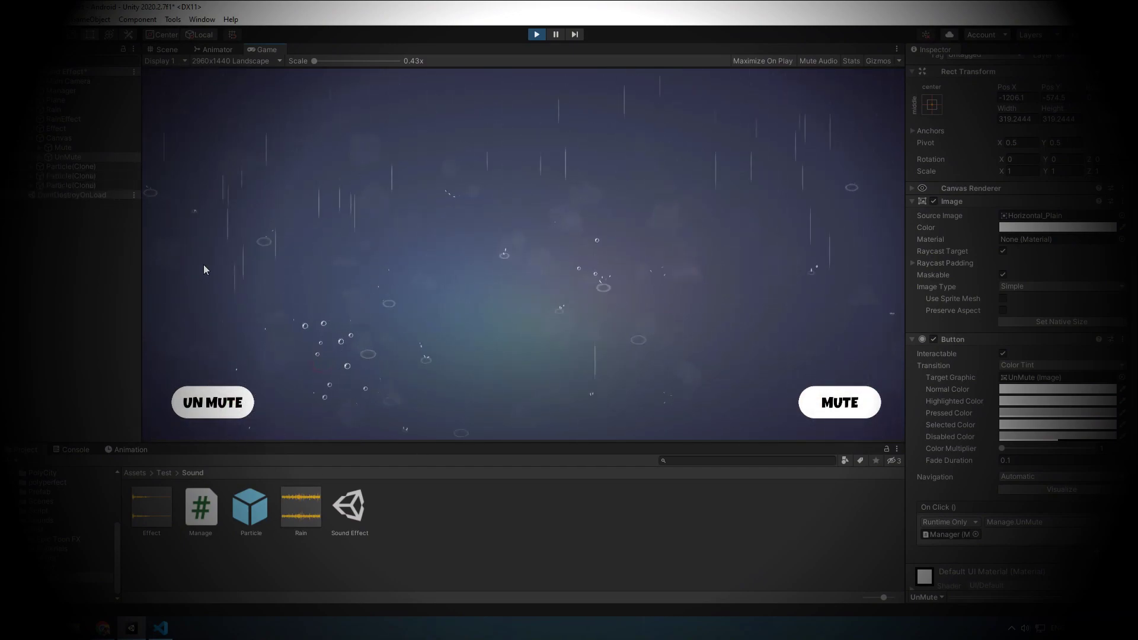
pyautogui.click(356, 299)
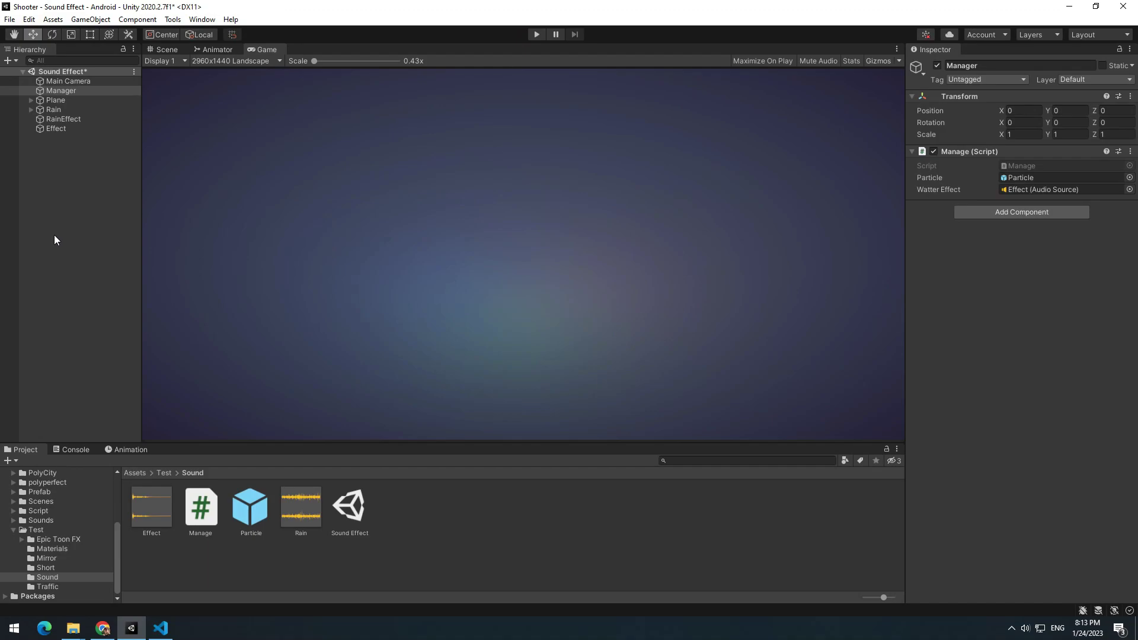
# - Create a UI button, move it to the canvas's lower right, and pick a MUTE label colour
pyautogui.rightClick(54, 235)
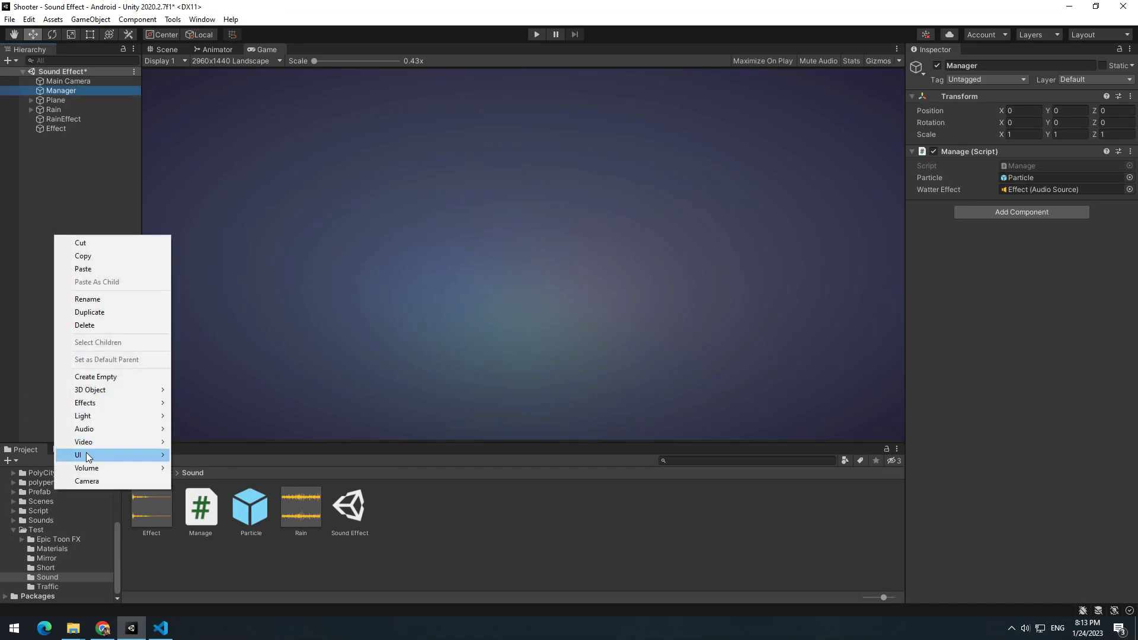
pyautogui.moveTo(110, 455)
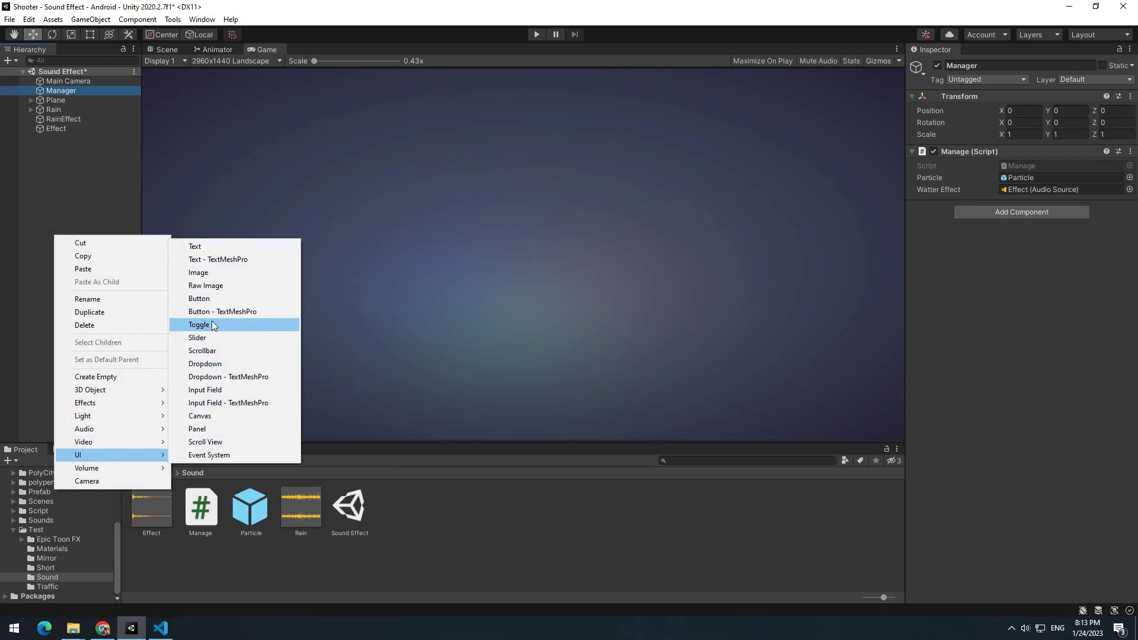
pyautogui.click(213, 298)
pyautogui.moveTo(506, 244); pyautogui.dragTo(727, 342)
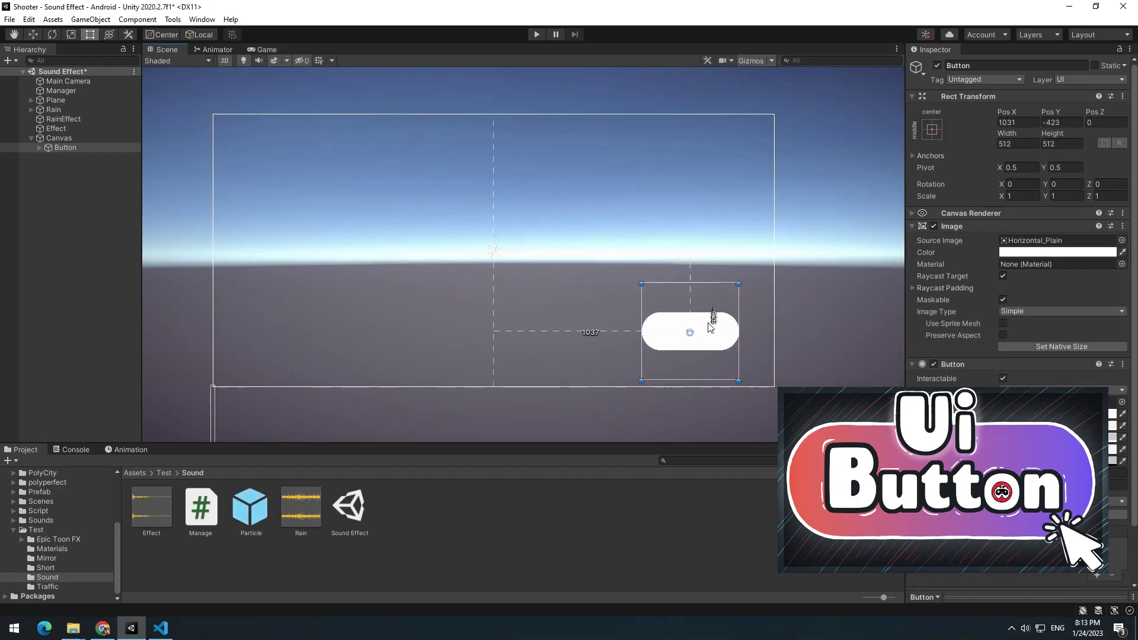
pyautogui.click(1058, 445)
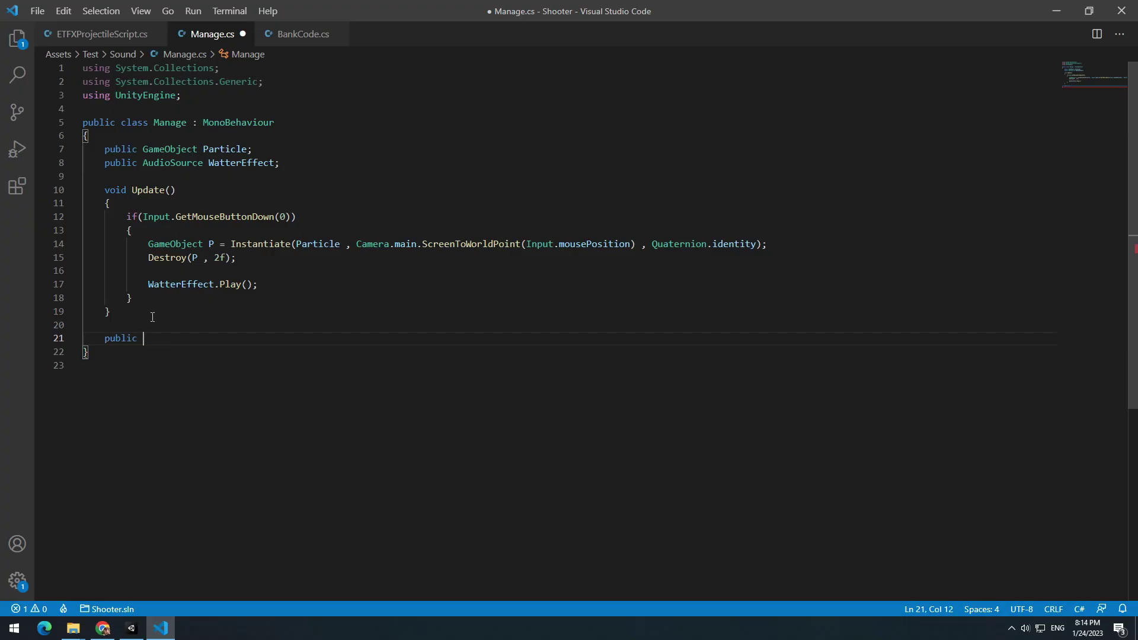
pyautogui.write('void Mute()')
# - Write the Mute method body, setting WatterEffect.volume to 0
pyautogui.press('Return')
pyautogui.write('{')
pyautogui.press('Return')
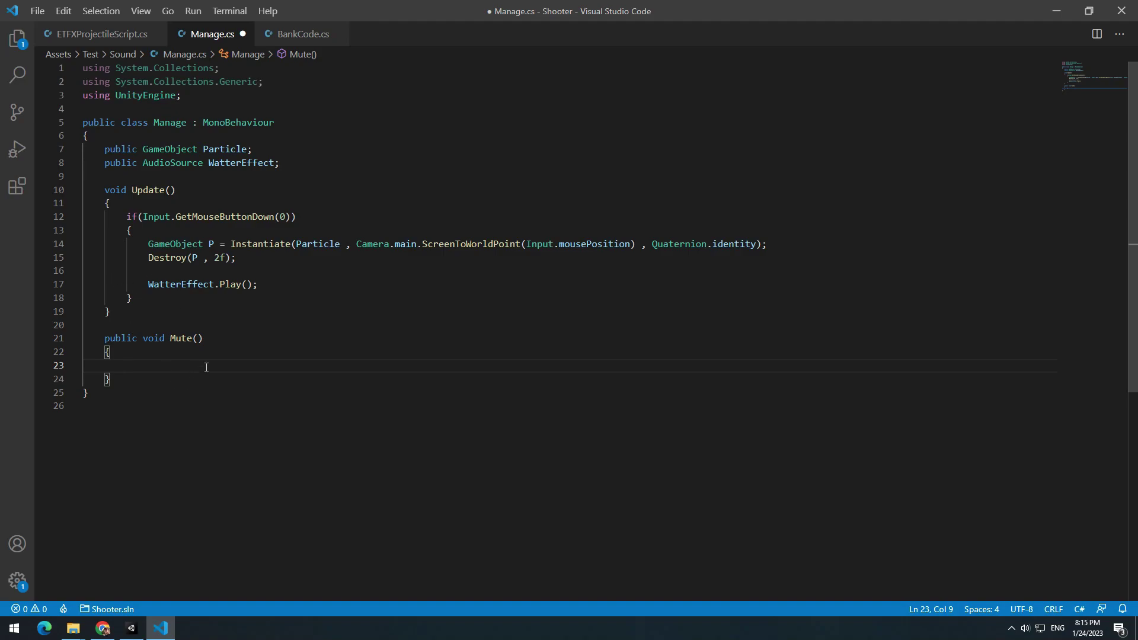
pyautogui.click(229, 165)
pyautogui.click(158, 371)
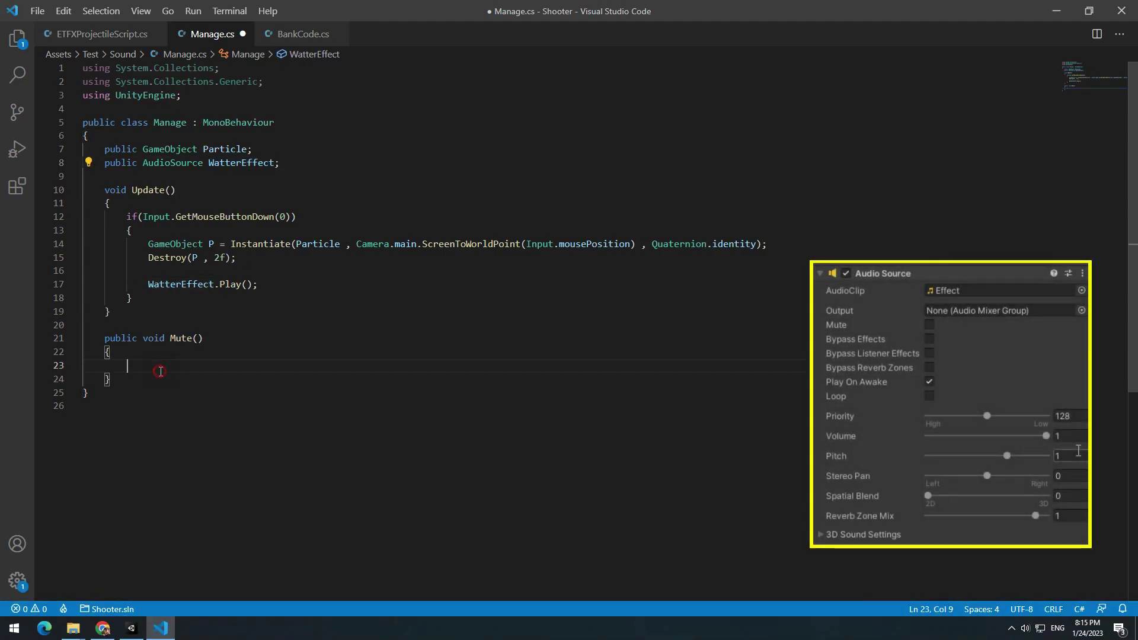
pyautogui.write('WatterEffect.volume')
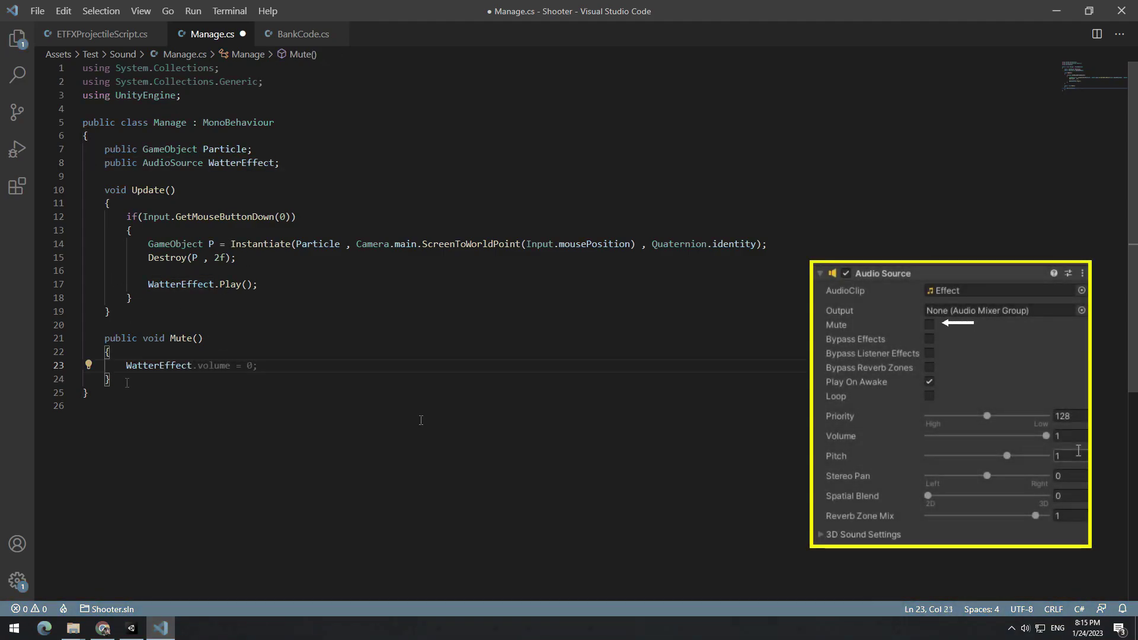
pyautogui.write(' = 0;')
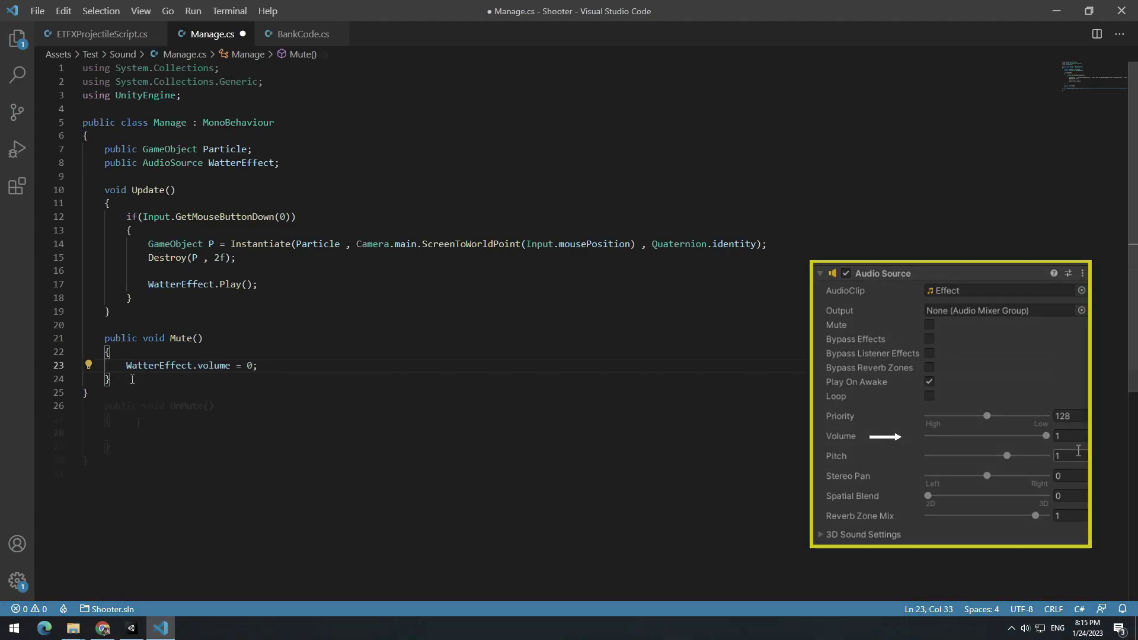
pyautogui.write('WatterEffect.volume = 1;')
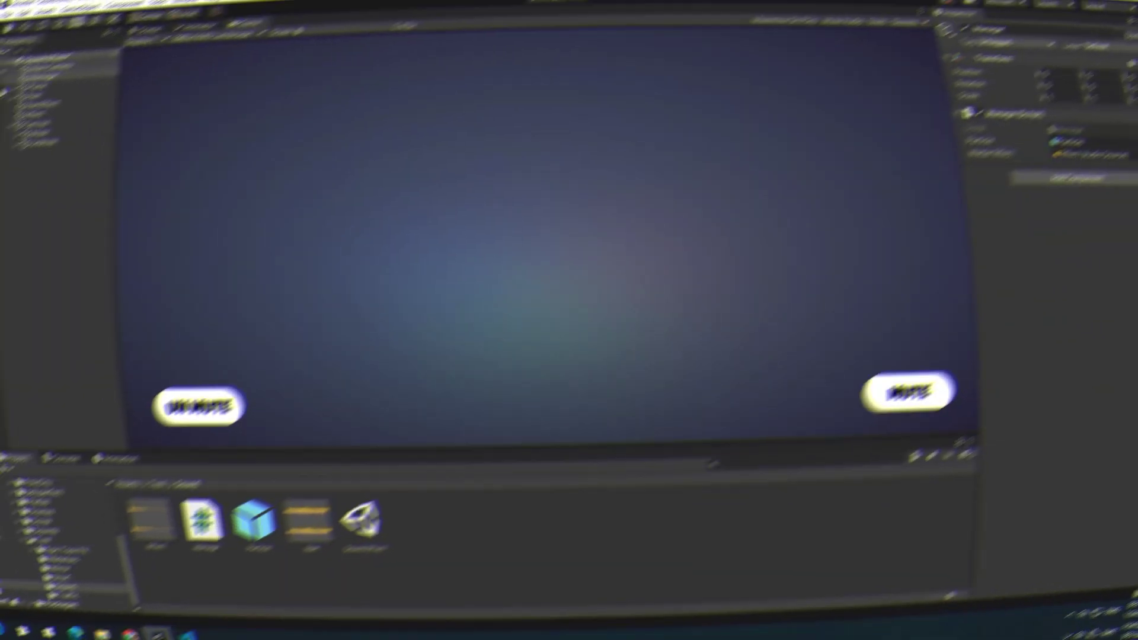
# - Make the Mute button's On Click call Manage.Mute()
pyautogui.click(63, 147)
pyautogui.scroll(-2, 1071, 409)
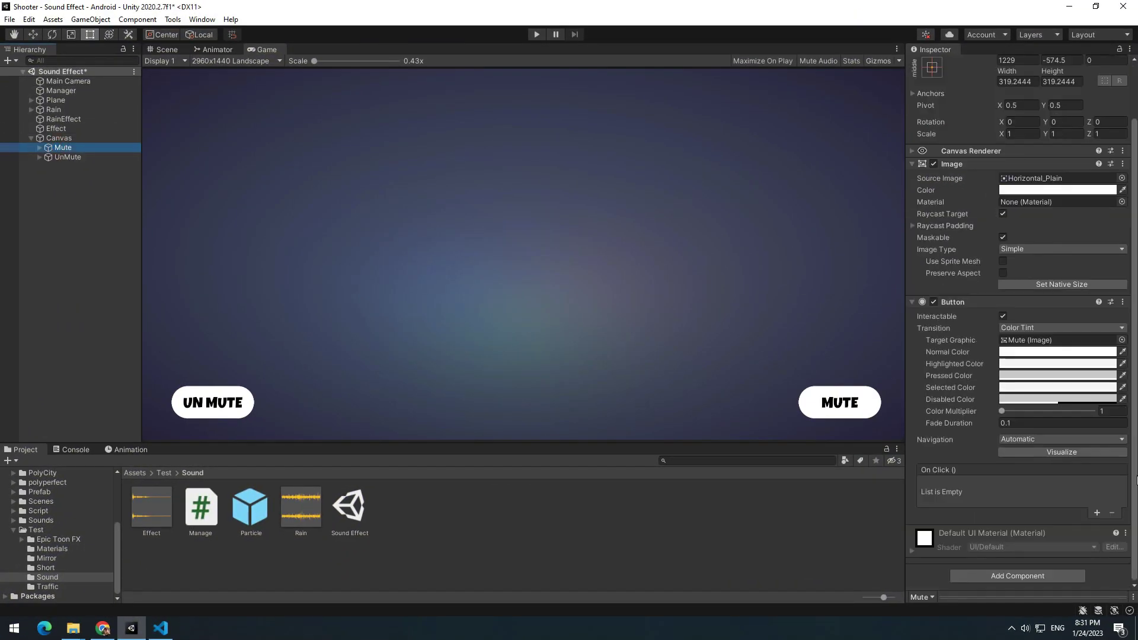
pyautogui.click(1096, 512)
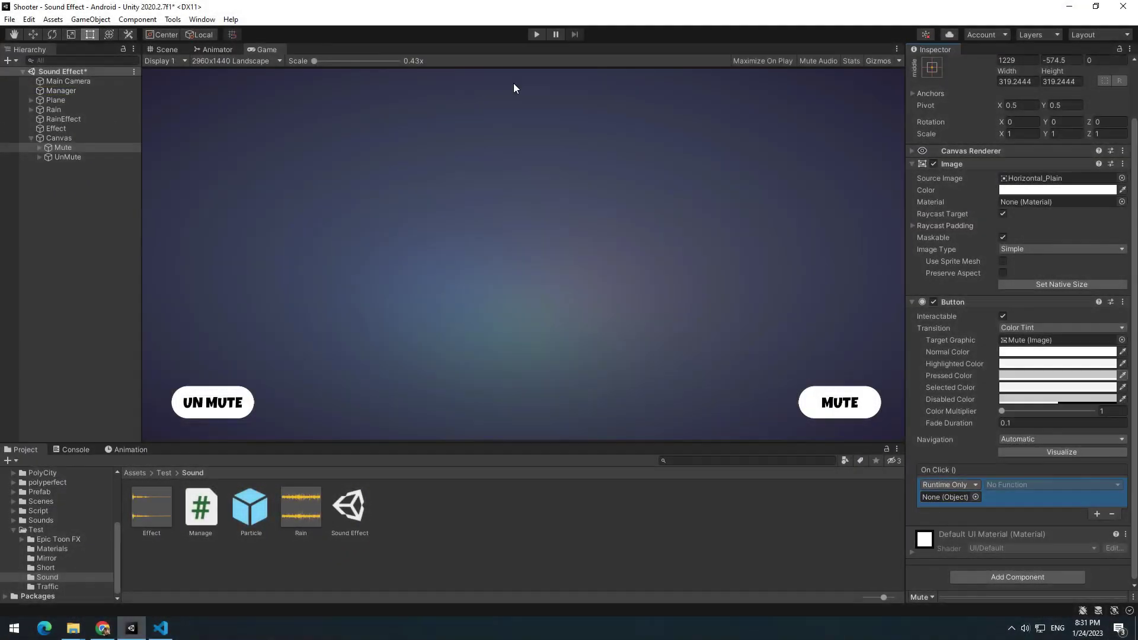
pyautogui.click(1015, 485)
pyautogui.moveTo(1023, 541)
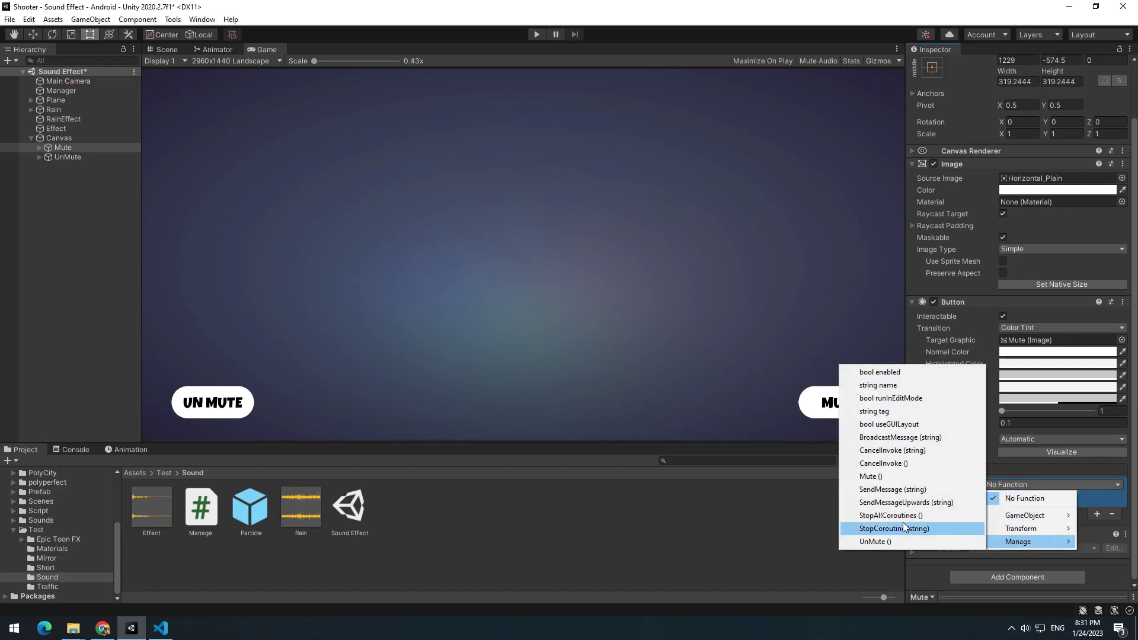
pyautogui.click(872, 476)
# - Make the UnMute button's On Click call Manage.UnMute() on the Manager object
pyautogui.click(68, 157)
pyautogui.click(1098, 513)
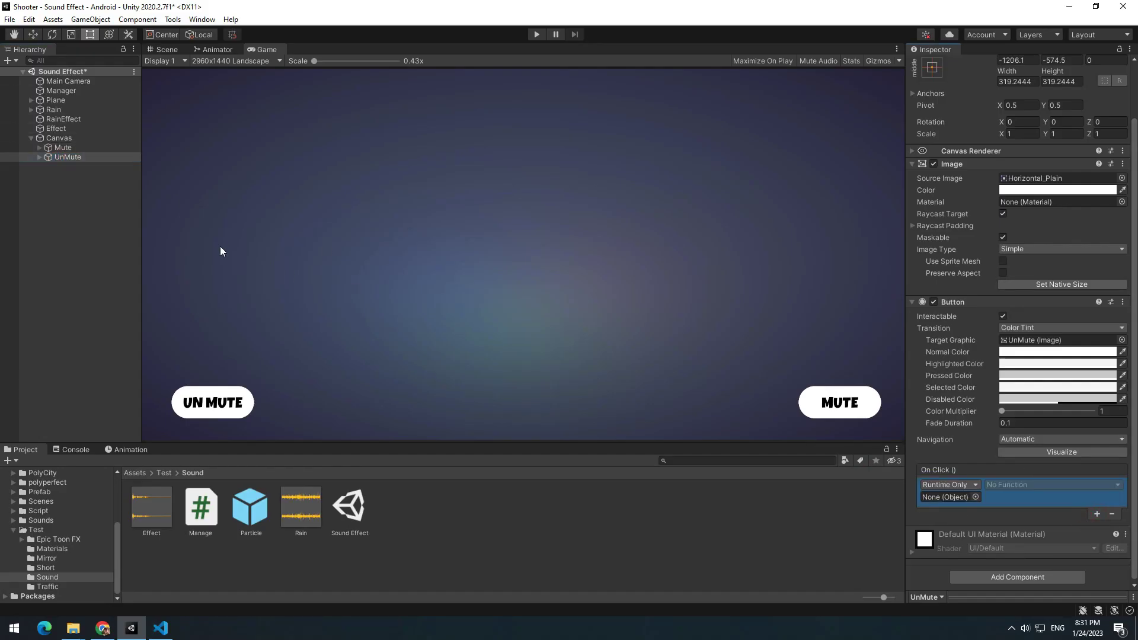
pyautogui.moveTo(62, 90); pyautogui.dragTo(942, 497)
pyautogui.click(1051, 484)
pyautogui.moveTo(1023, 541)
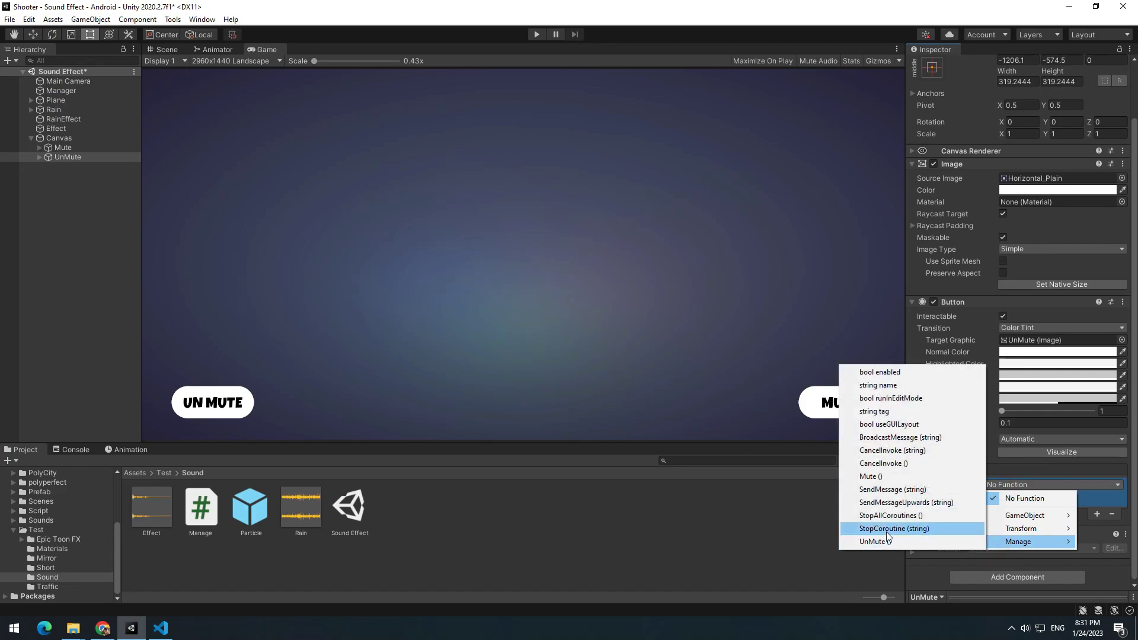
pyautogui.click(879, 540)
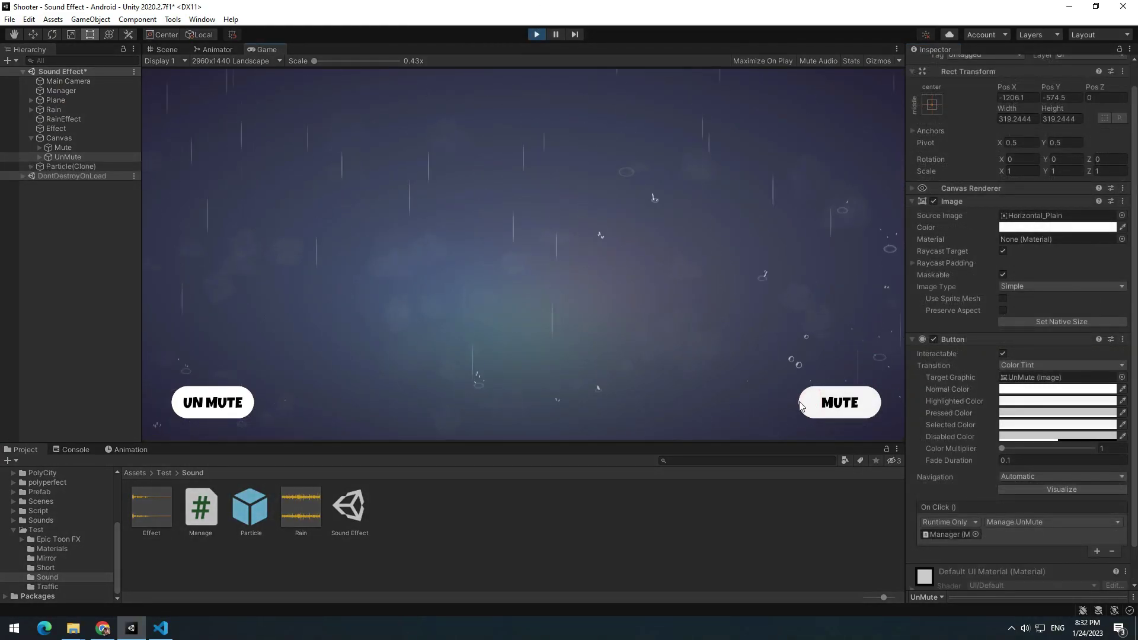
# - Spawn five splash bursts at different spots in the running rain scene
pyautogui.click(614, 259)
pyautogui.click(330, 245)
pyautogui.click(736, 167)
pyautogui.click(594, 345)
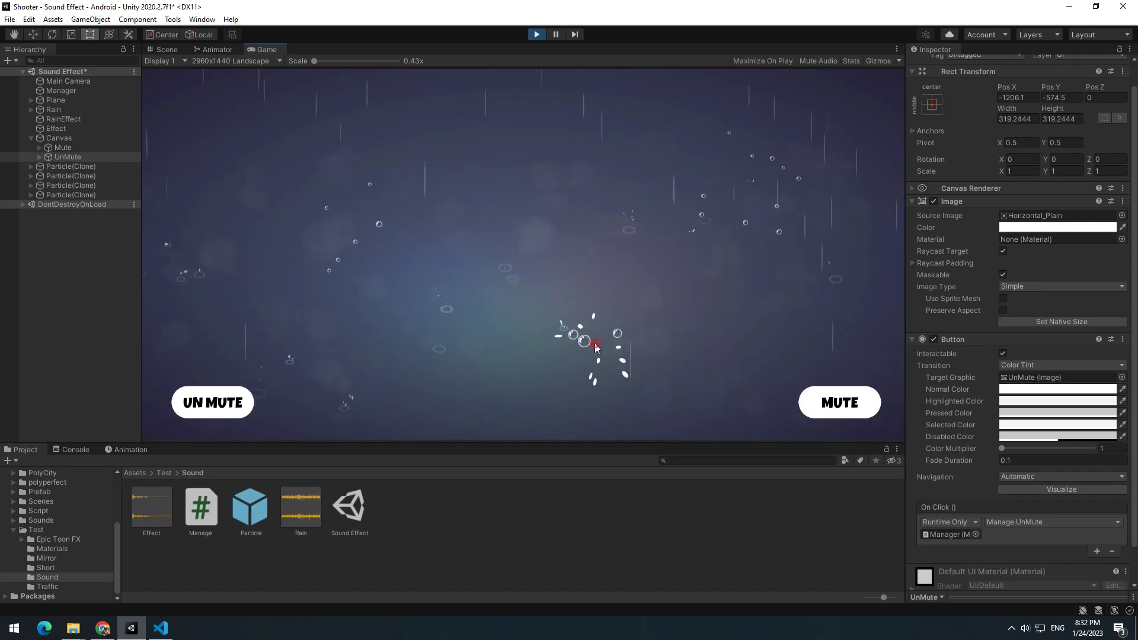
pyautogui.click(346, 164)
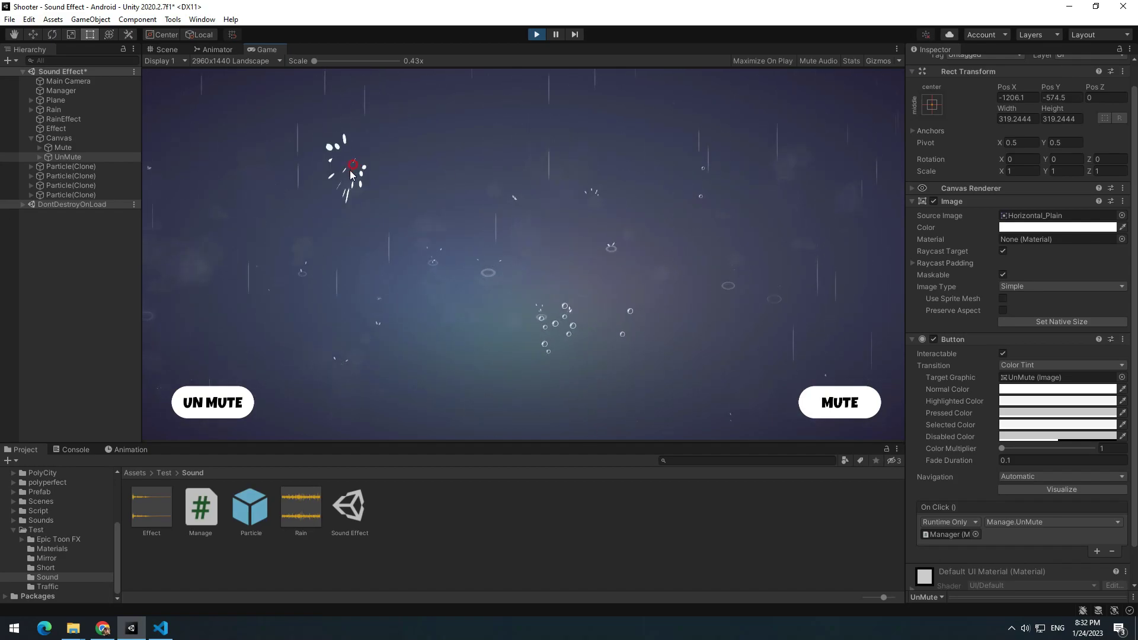
# - Spawn more splash bursts, then mute the splash sound and spawn one more
pyautogui.click(240, 409)
pyautogui.click(589, 254)
pyautogui.click(326, 356)
pyautogui.click(205, 262)
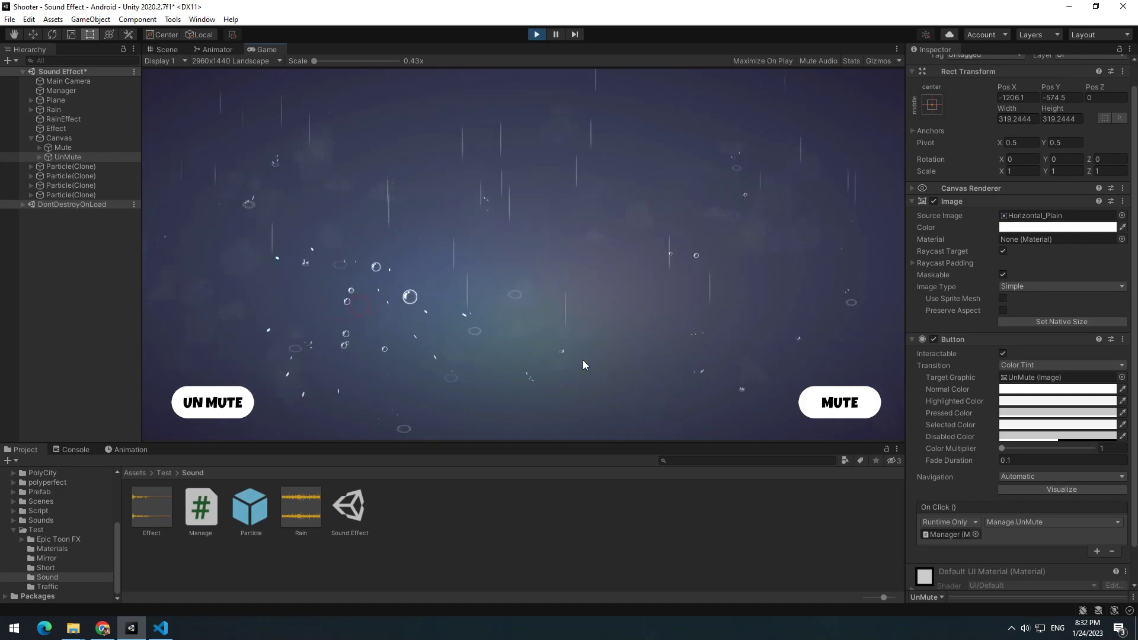
pyautogui.click(636, 275)
pyautogui.click(831, 404)
pyautogui.click(598, 279)
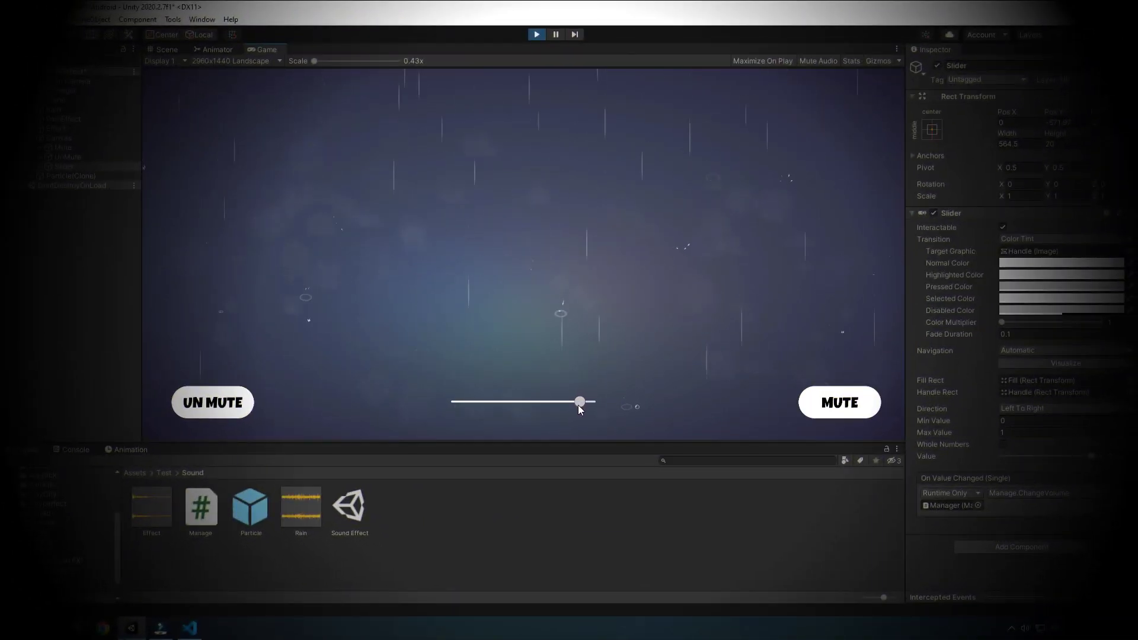
# - Add a UI Slider under the Canvas and duplicate the UnityEngine import line
pyautogui.moveTo(579, 405); pyautogui.dragTo(448, 410)
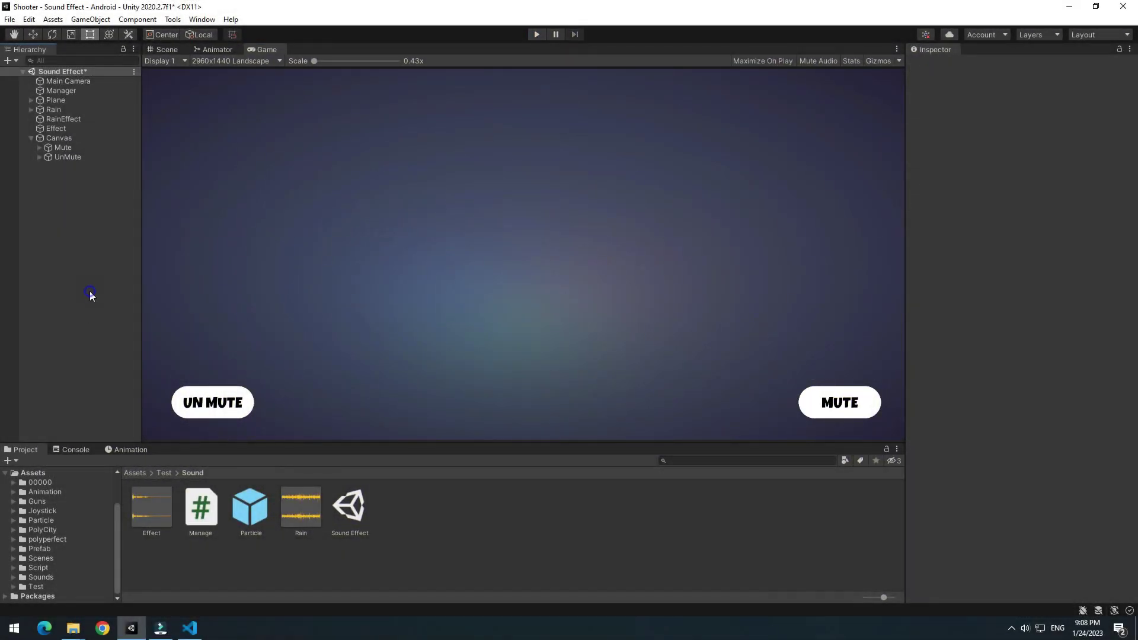
pyautogui.rightClick(90, 293)
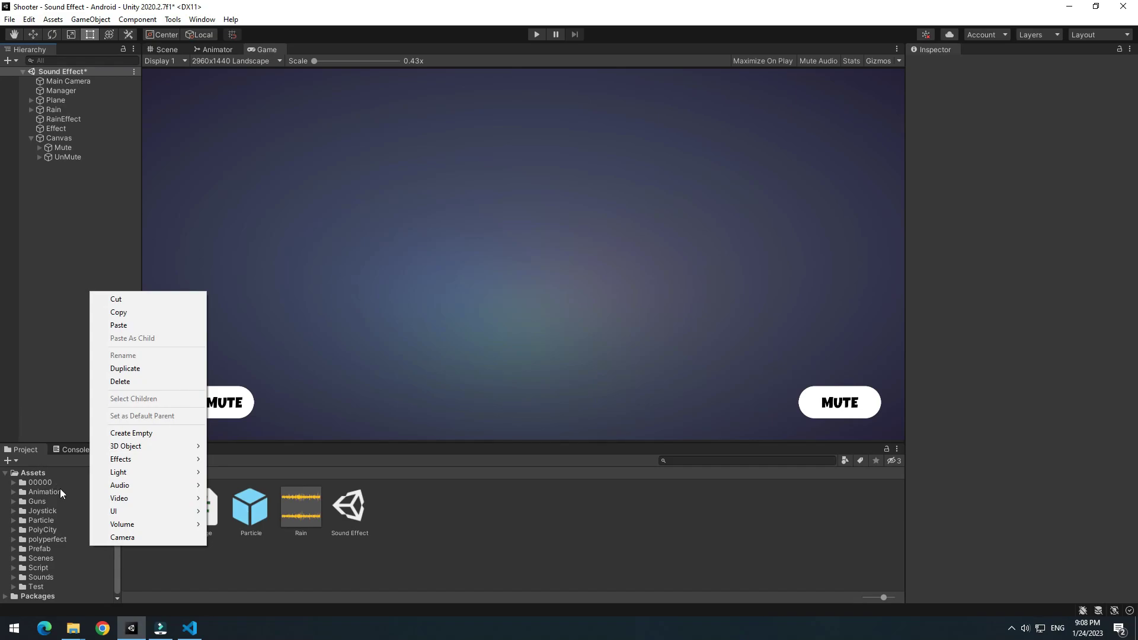
pyautogui.click(280, 395)
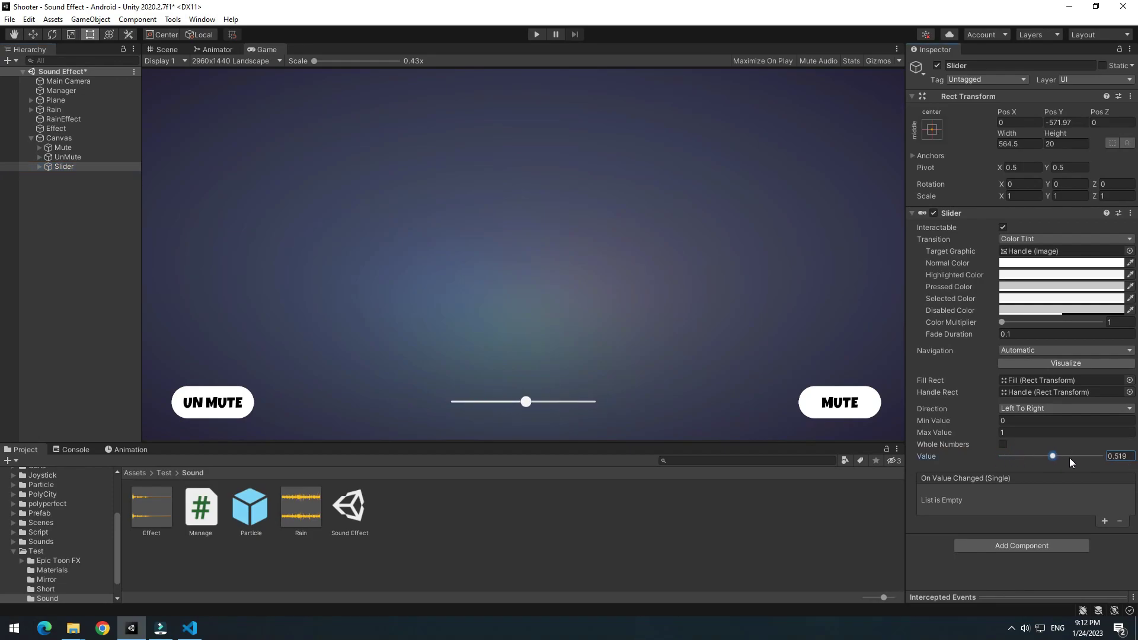
pyautogui.hotkey('shift', 'alt', 'Down')
# - Add the UnityEngine.UI import, Music and slider fields, and a ChangeVolume method to Manage.cs
pyautogui.press('BackSpace')
pyautogui.write('.u;')
pyautogui.press('Tab')
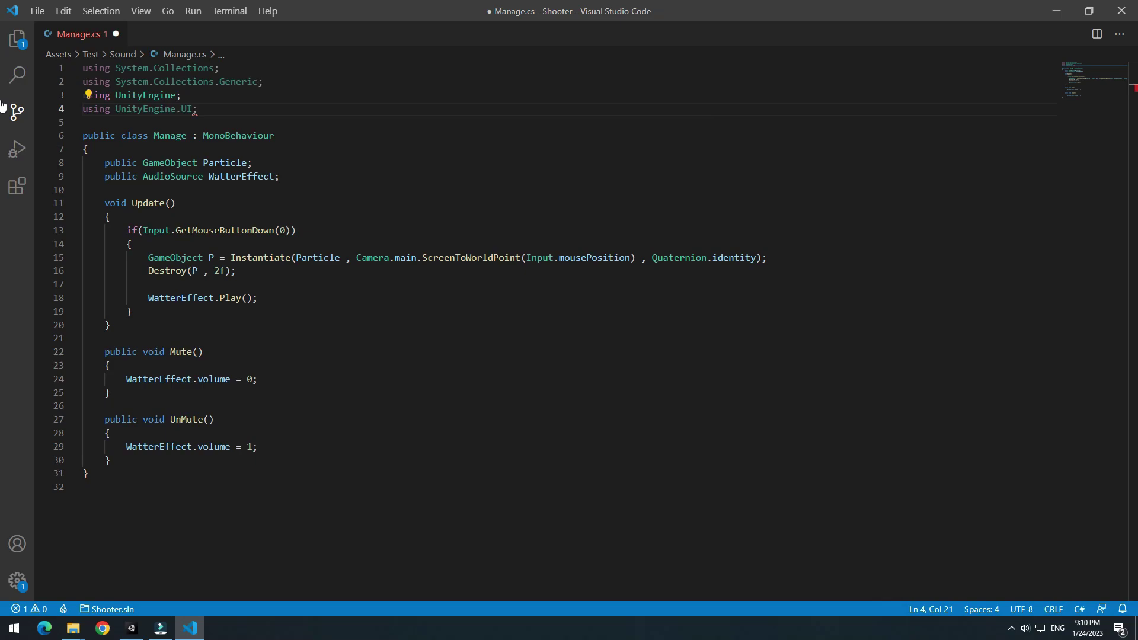
pyautogui.press('Return')
pyautogui.write('public ')
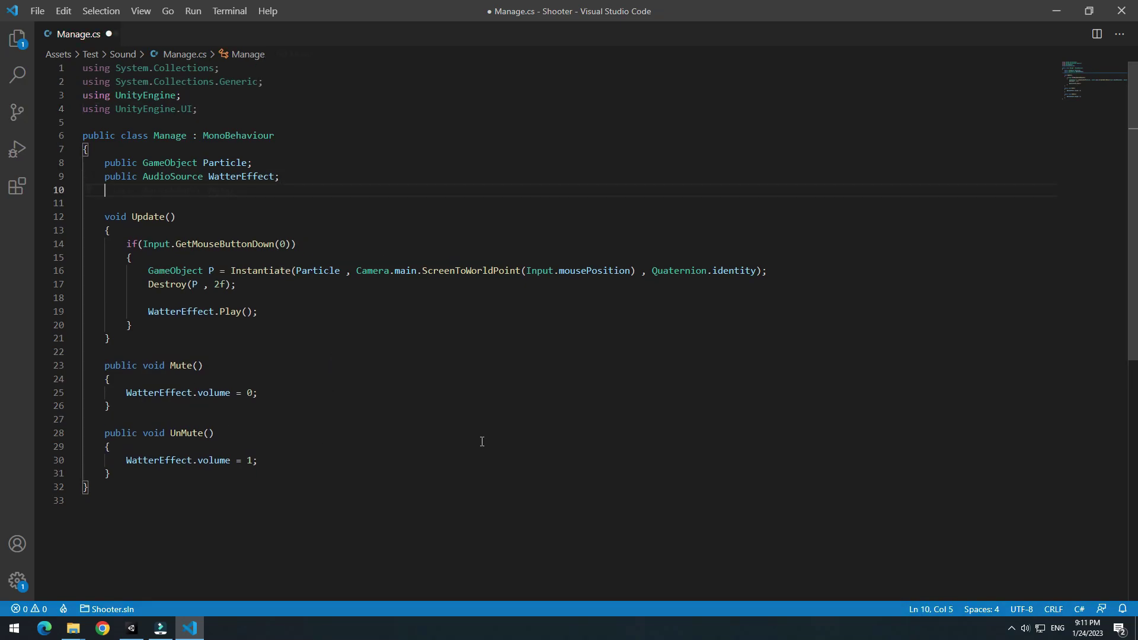
pyautogui.write('AudioSource Music;')
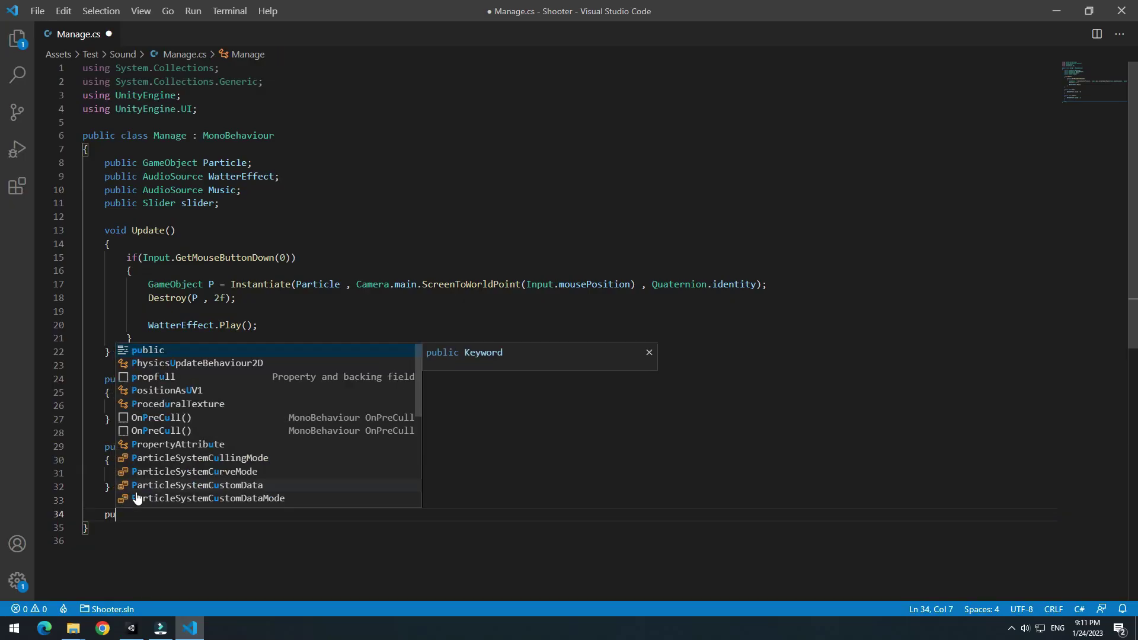
pyautogui.write('void')
pyautogui.press('Tab')
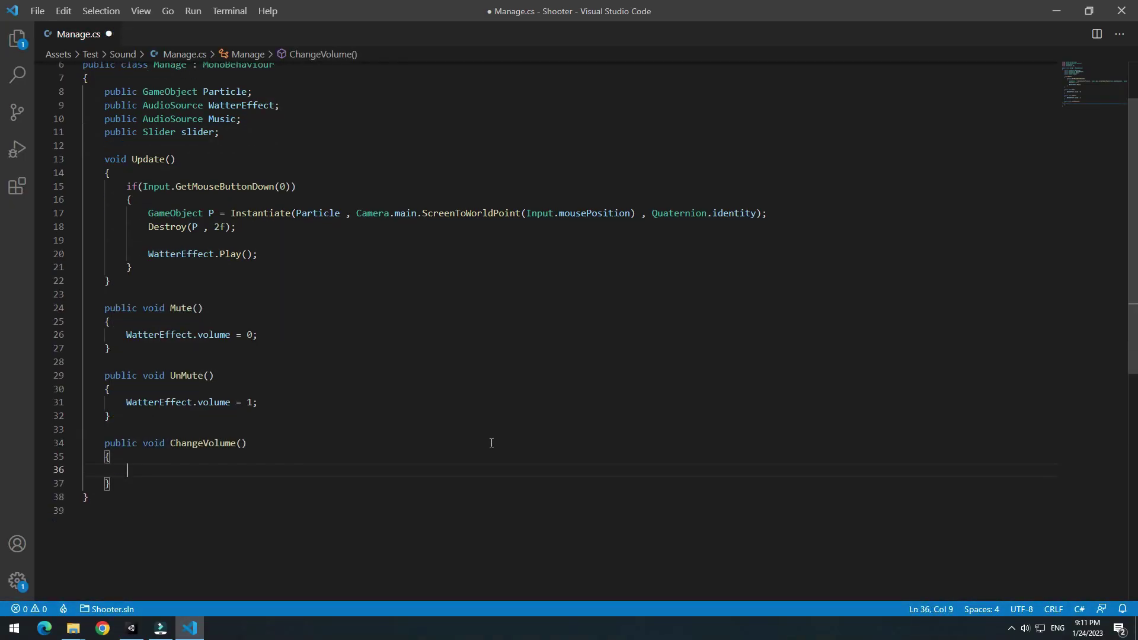
pyautogui.write('Music.volume = slider.value;')
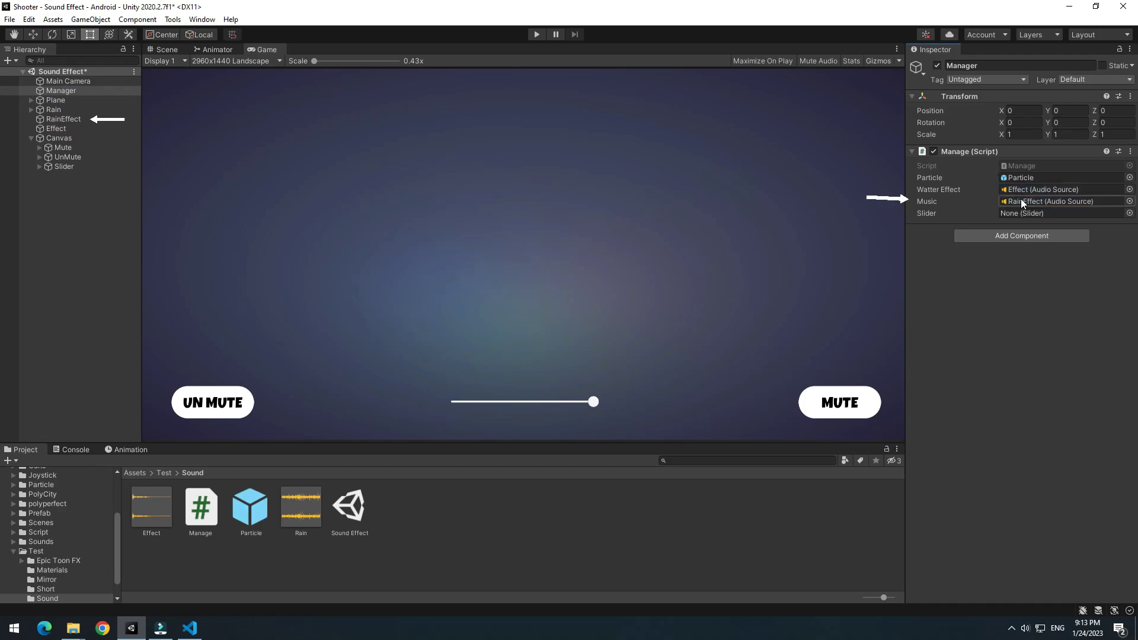
# - Assign Slider to the Manager's field, route On Value Changed to Manage.ChangeVolume, and play
pyautogui.moveTo(64, 166); pyautogui.dragTo(1016, 219)
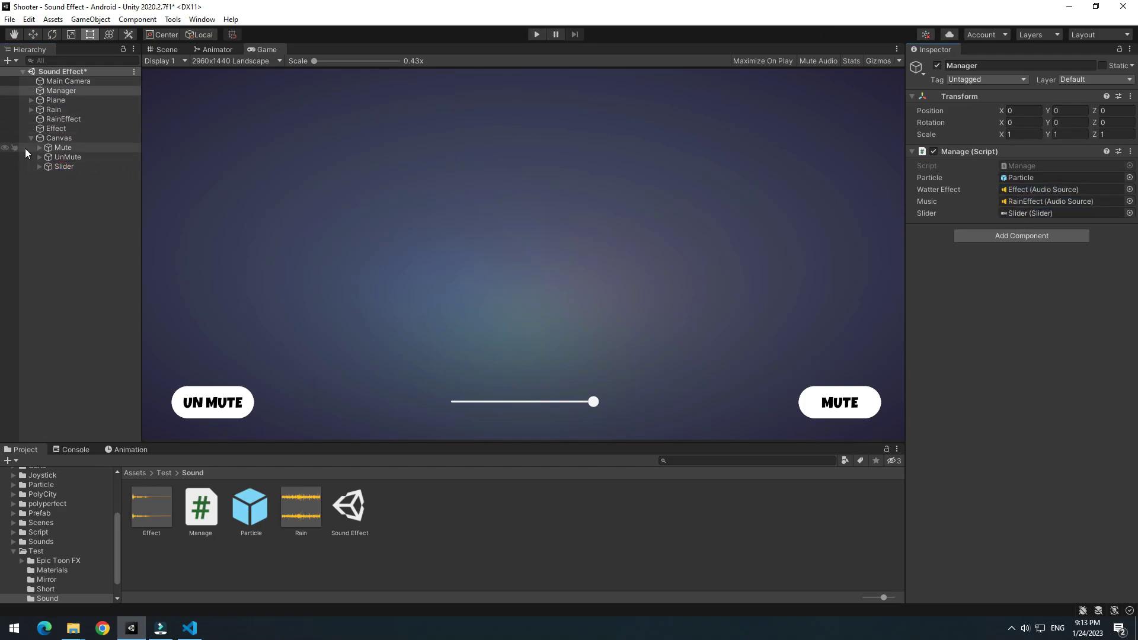
pyautogui.click(63, 166)
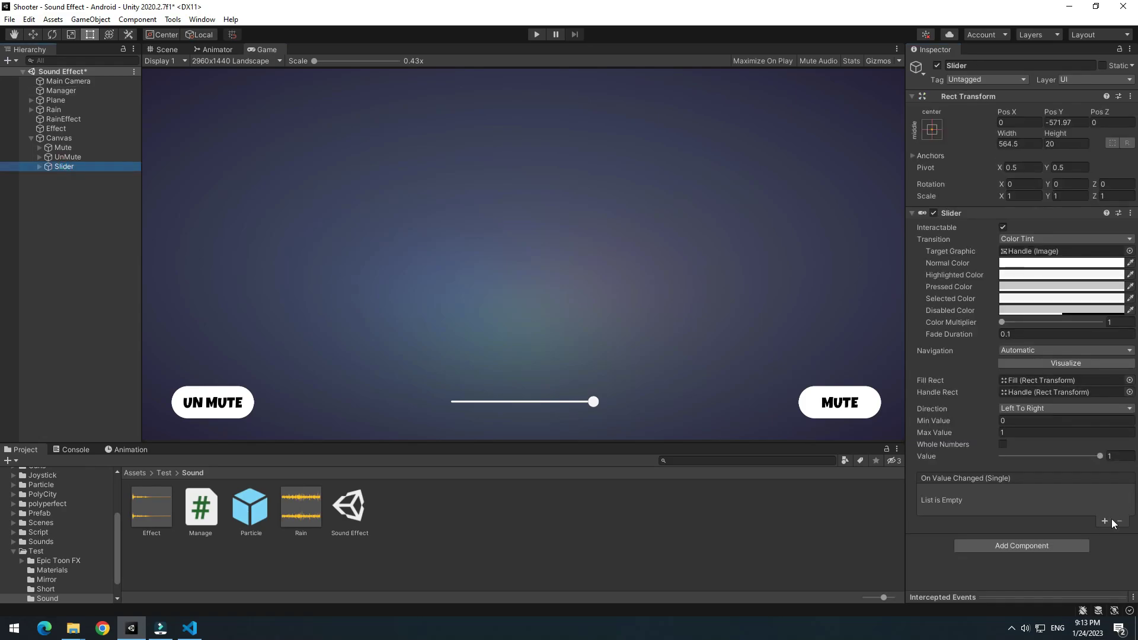
pyautogui.click(1106, 522)
pyautogui.moveTo(61, 92); pyautogui.dragTo(940, 506)
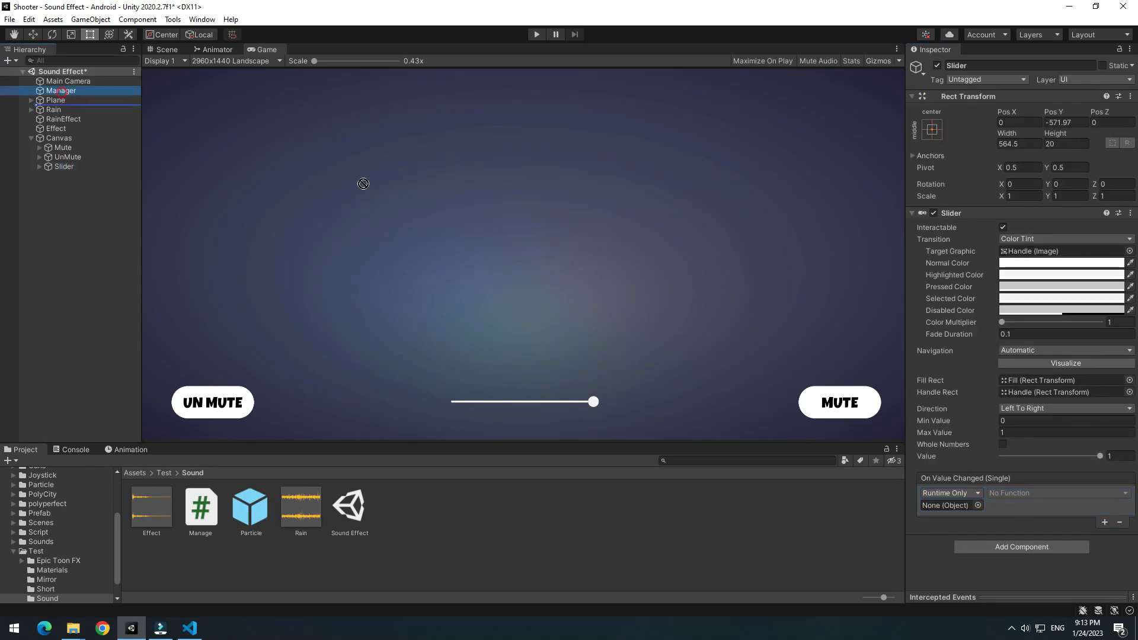
pyautogui.click(999, 492)
pyautogui.moveTo(1031, 549)
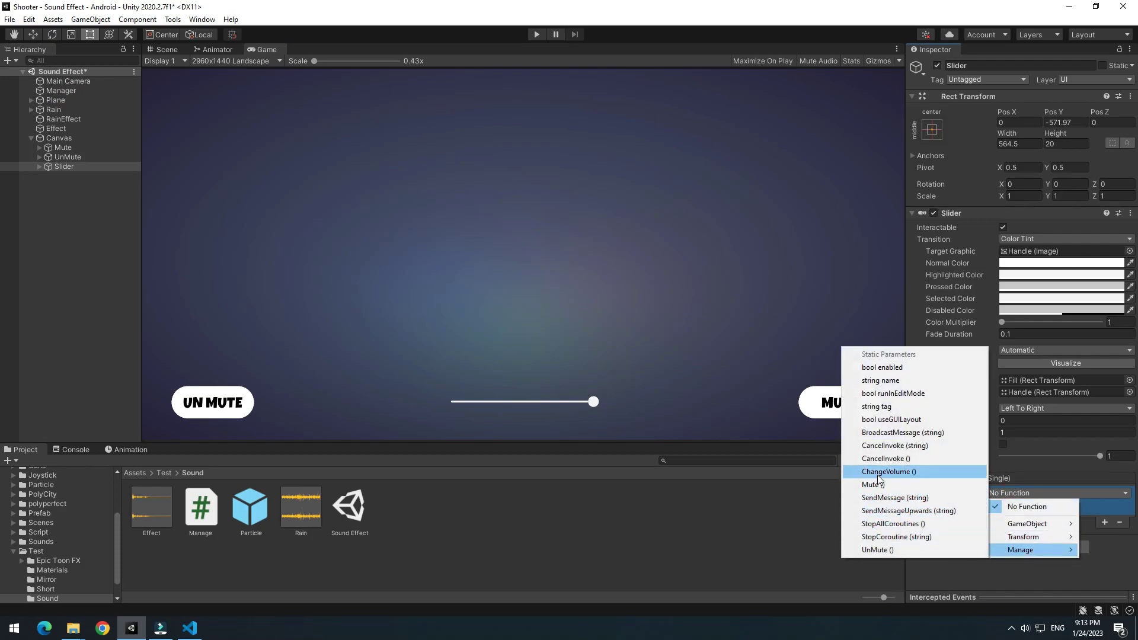
pyautogui.click(877, 472)
pyautogui.click(537, 34)
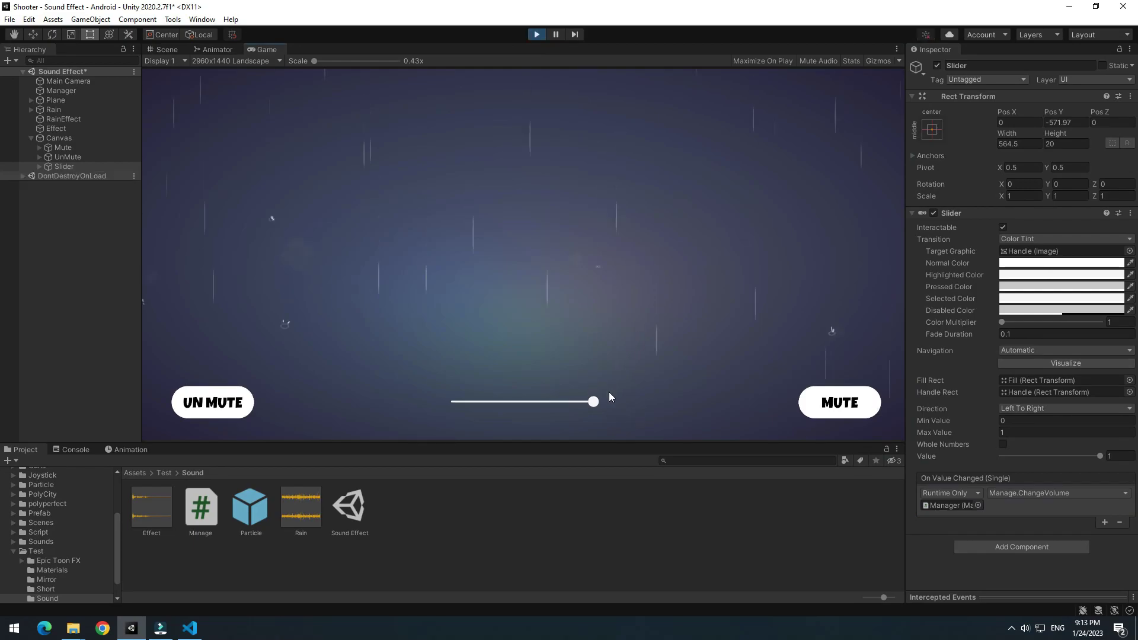
# - Drag the volume slider handle down to zero to silence the rain music
pyautogui.click(592, 406)
pyautogui.moveTo(591, 407); pyautogui.dragTo(460, 412)
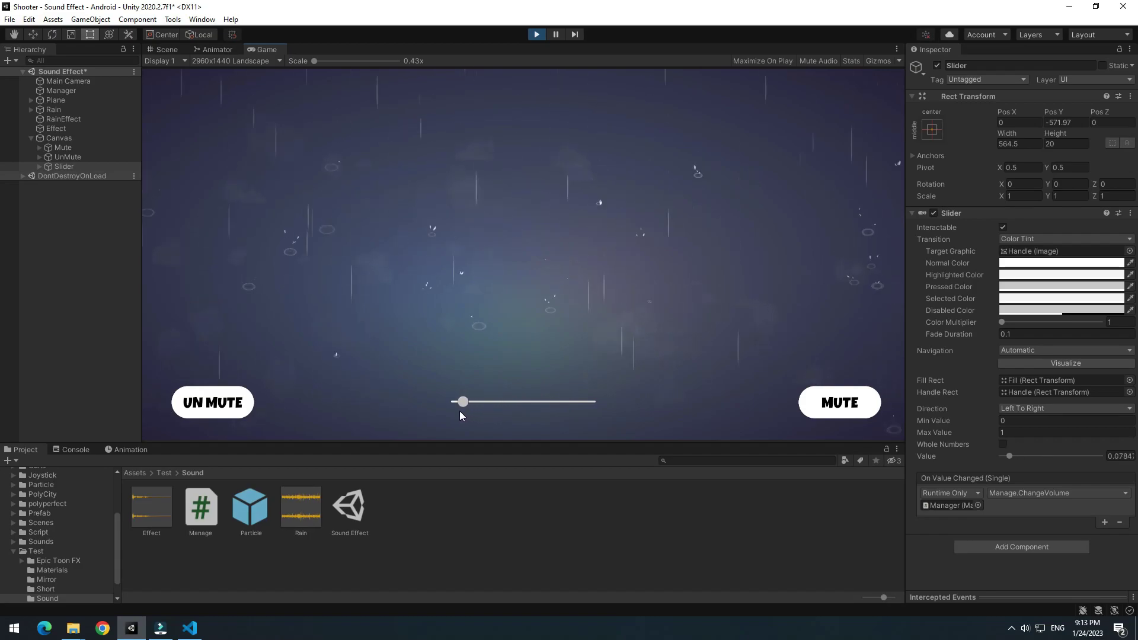
pyautogui.click(588, 239)
# - Spawn seven splash bursts around the scene with the music muted
pyautogui.click(261, 164)
pyautogui.click(323, 254)
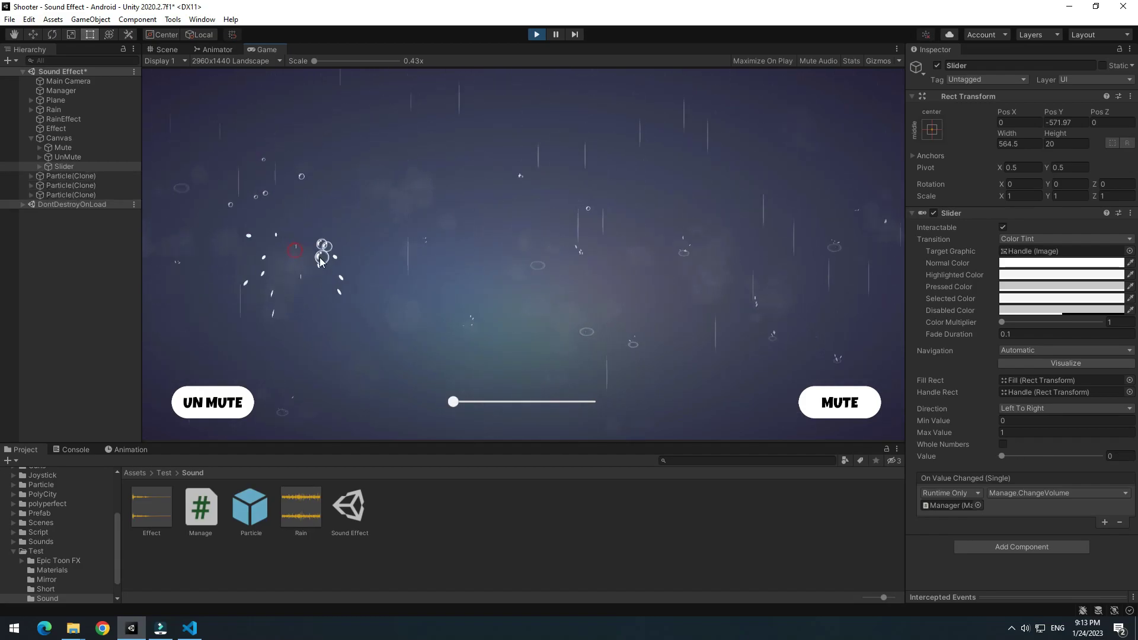
pyautogui.click(738, 263)
pyautogui.click(734, 152)
pyautogui.click(247, 205)
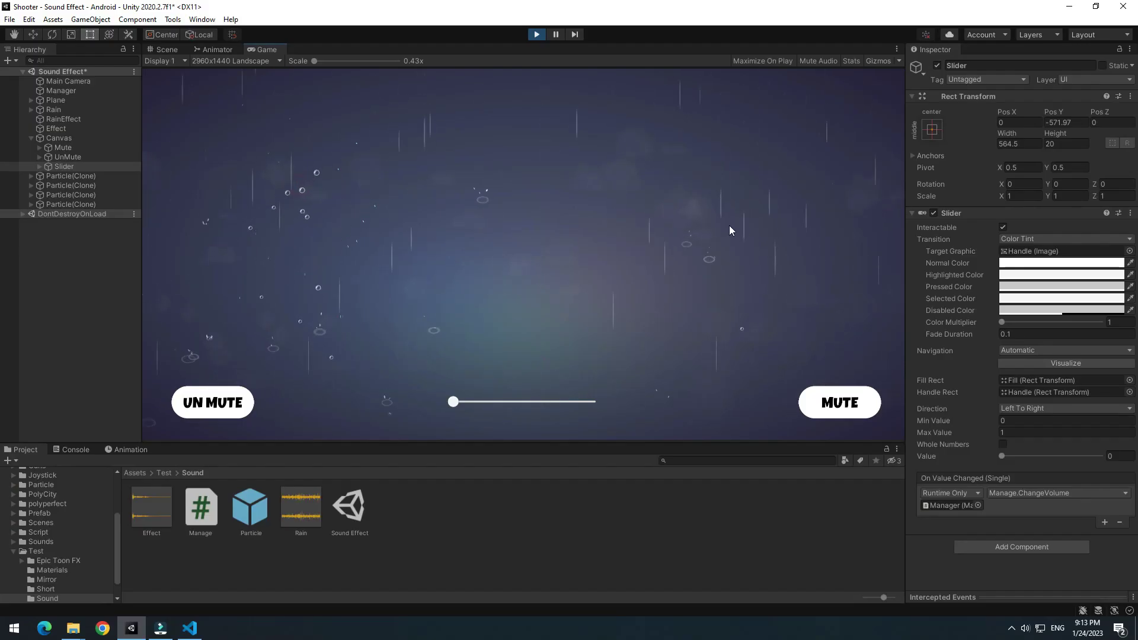
pyautogui.click(534, 170)
pyautogui.click(263, 232)
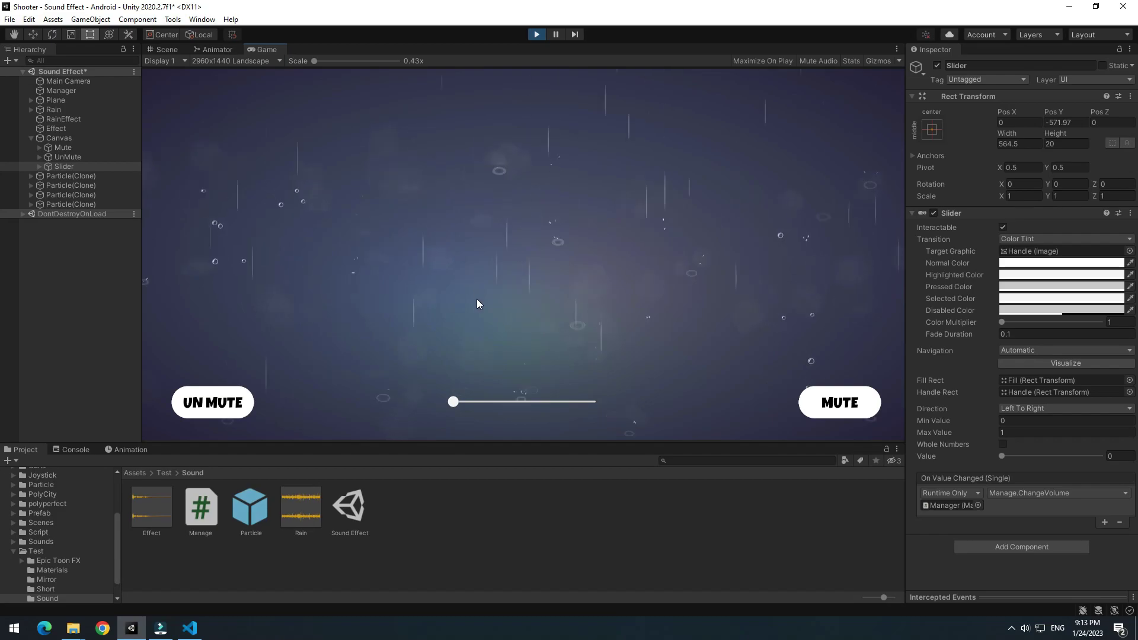